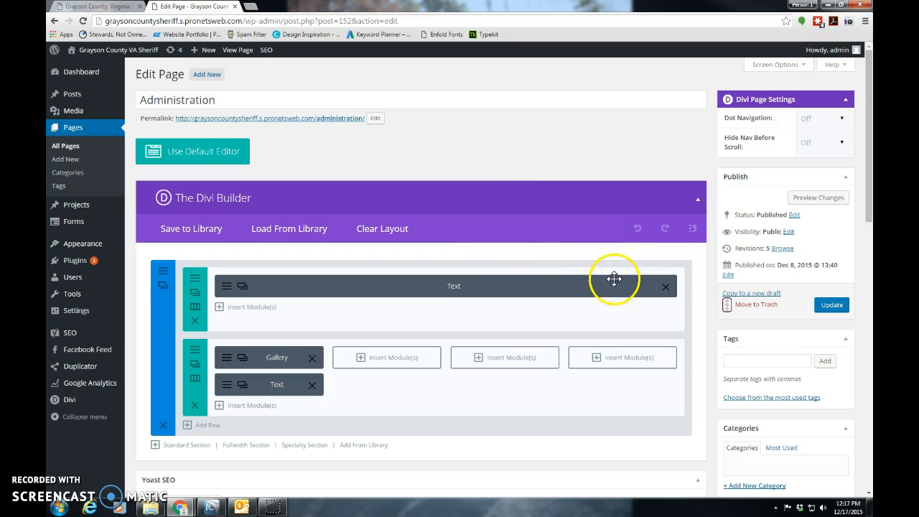
Open the settings of the full-width Text module and show its content in the visual editor
scroll(612, 325, "down", 1)
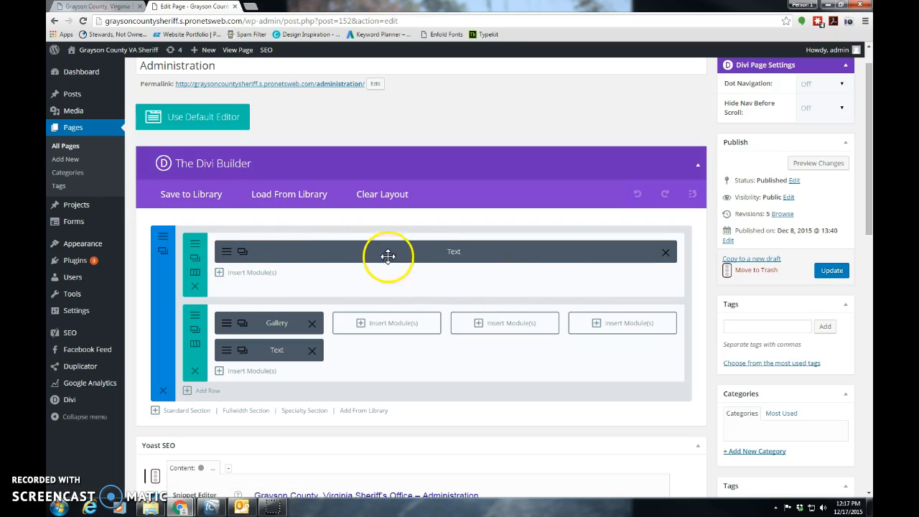
left_click(225, 252)
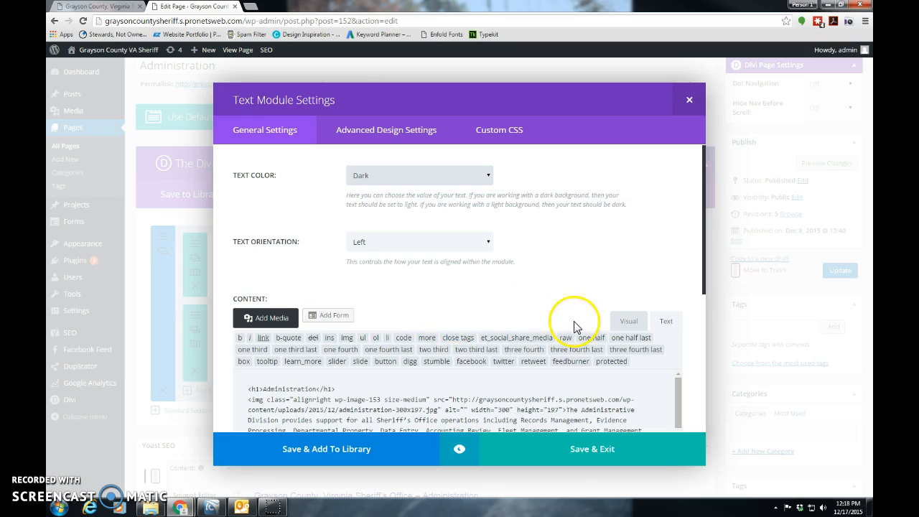
left_click(634, 323)
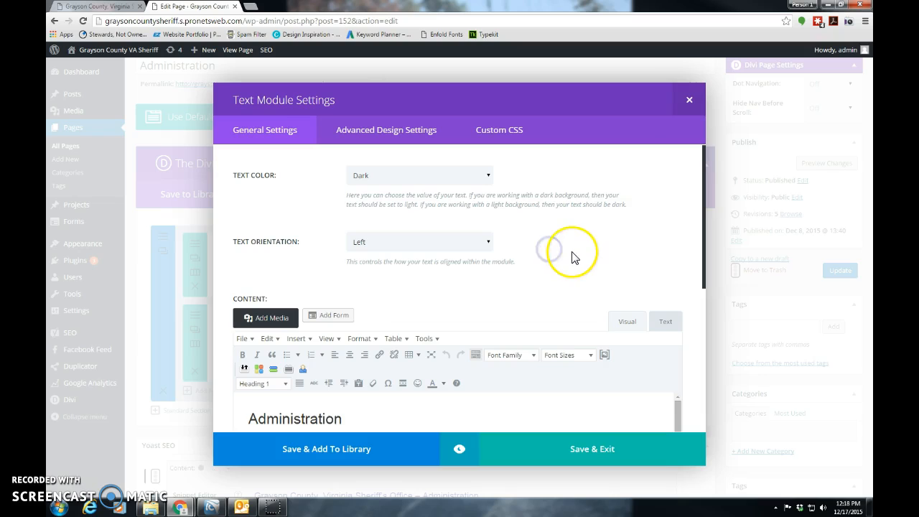
scroll(592, 238, "down", 3)
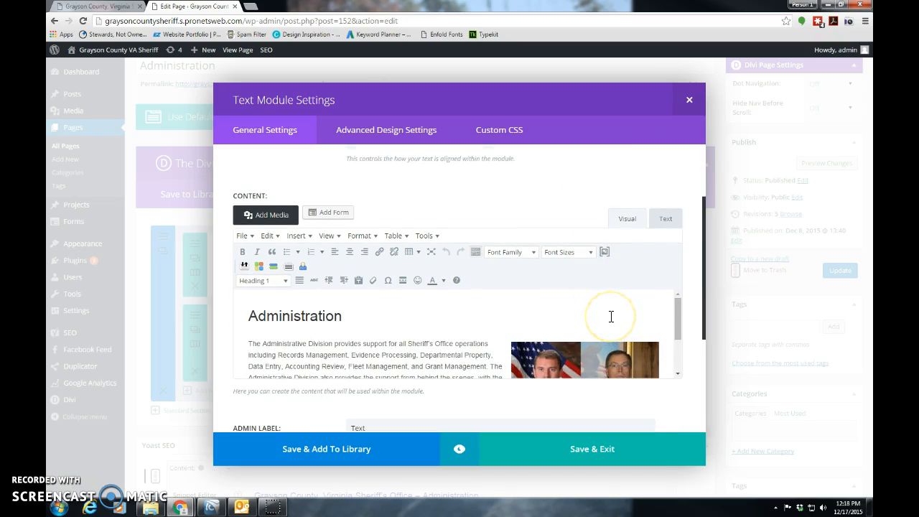
scroll(476, 334, "down", 1)
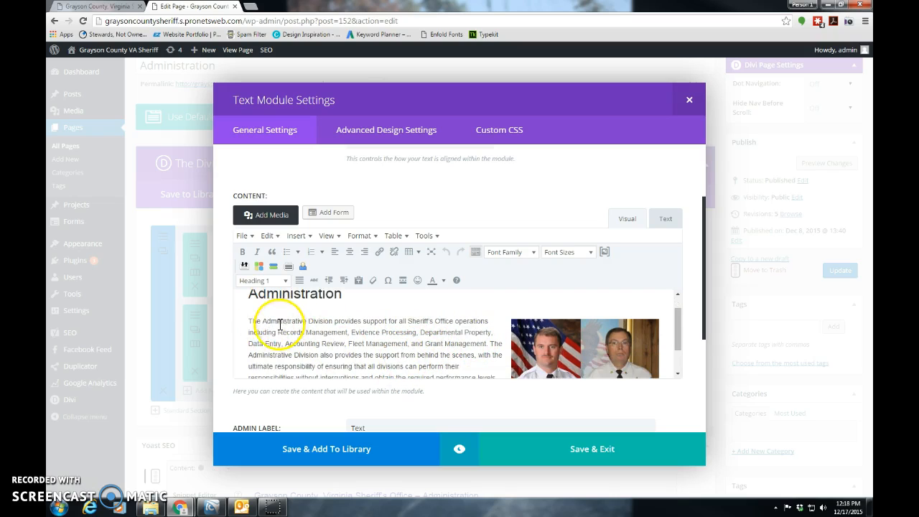
left_click_drag(682, 335, 680, 319)
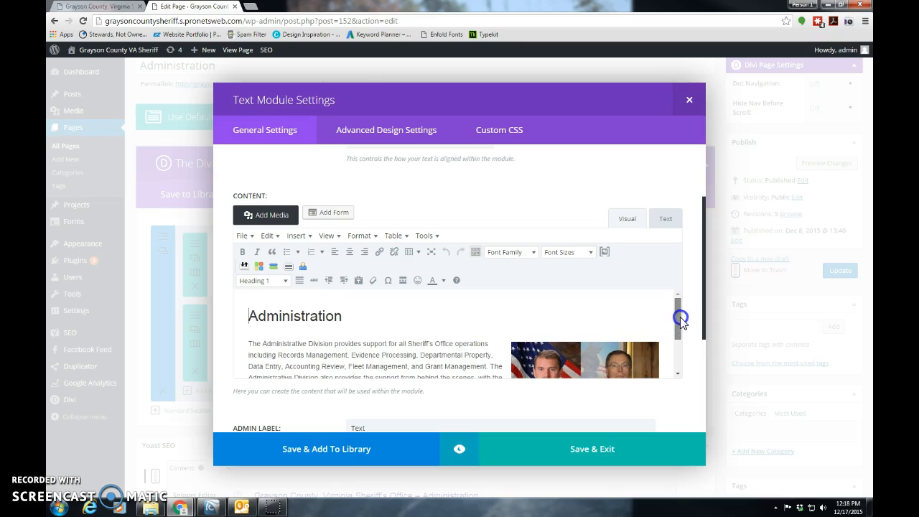
left_click_drag(704, 290, 706, 304)
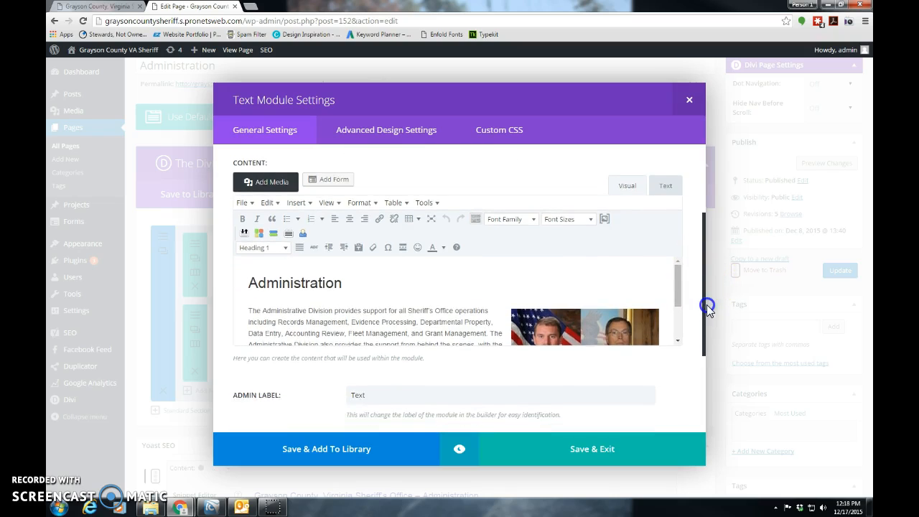
Delete the end of the "Administration" heading and retype it
left_click(310, 281)
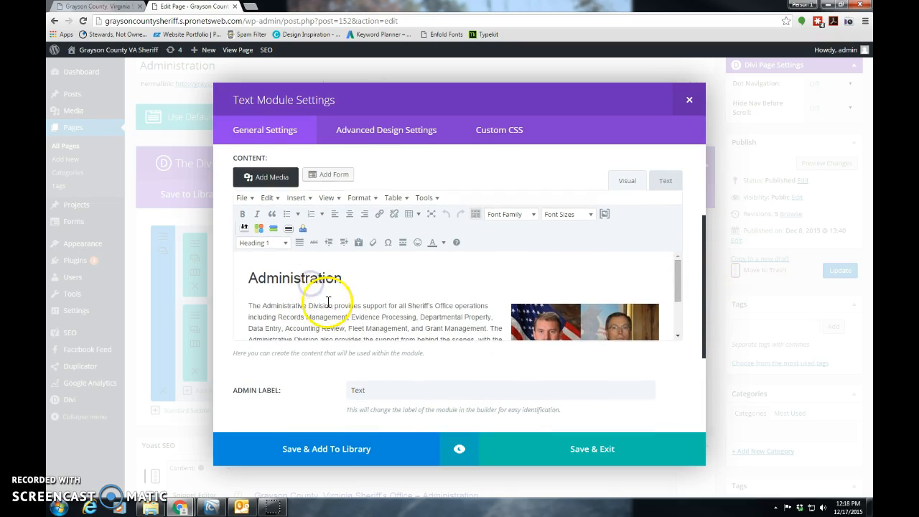
left_click_drag(249, 279, 350, 280)
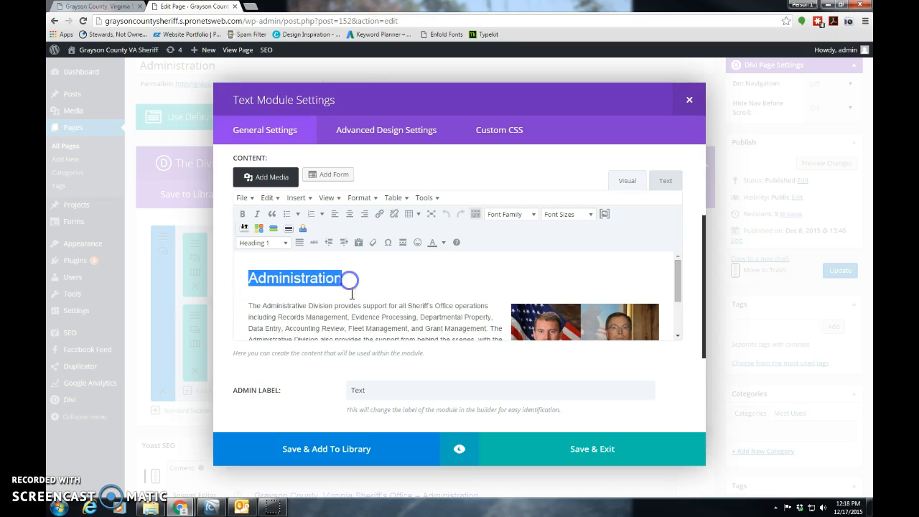
left_click(350, 282)
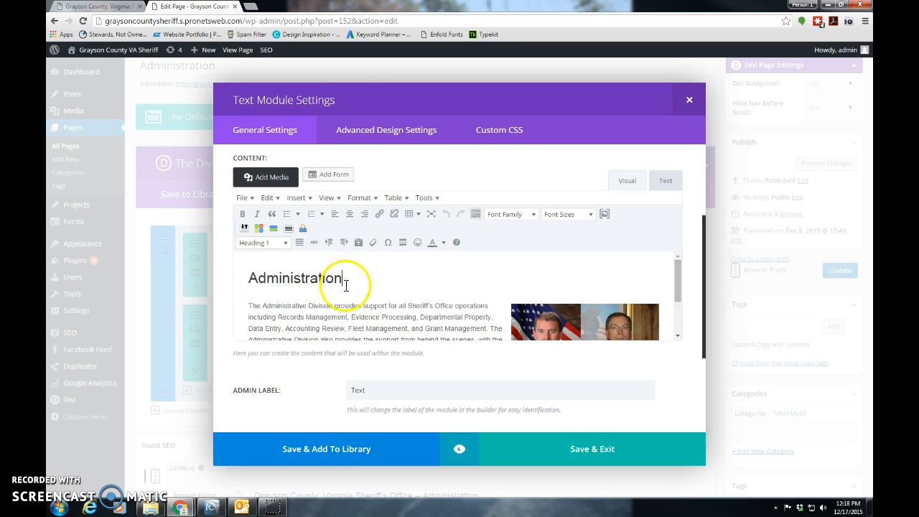
left_click_drag(346, 280, 286, 279)
left_click(358, 282)
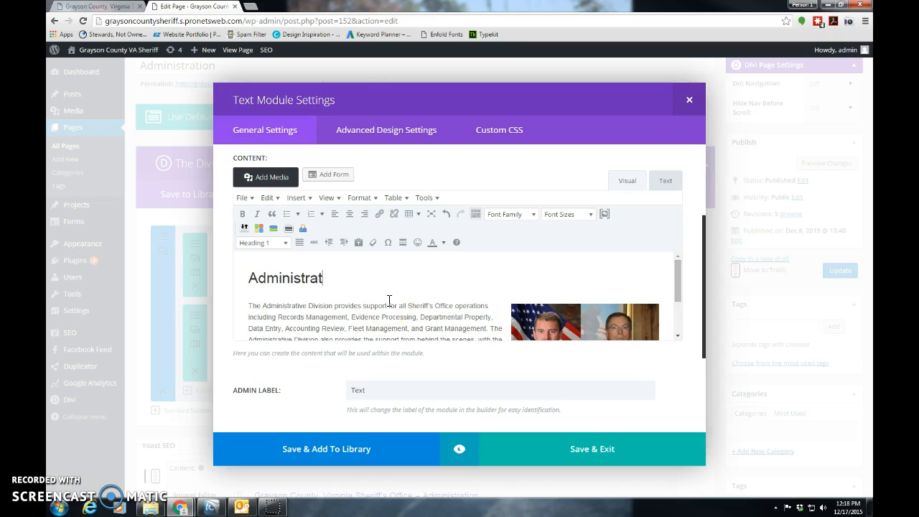
left_click(345, 303)
left_click(251, 305)
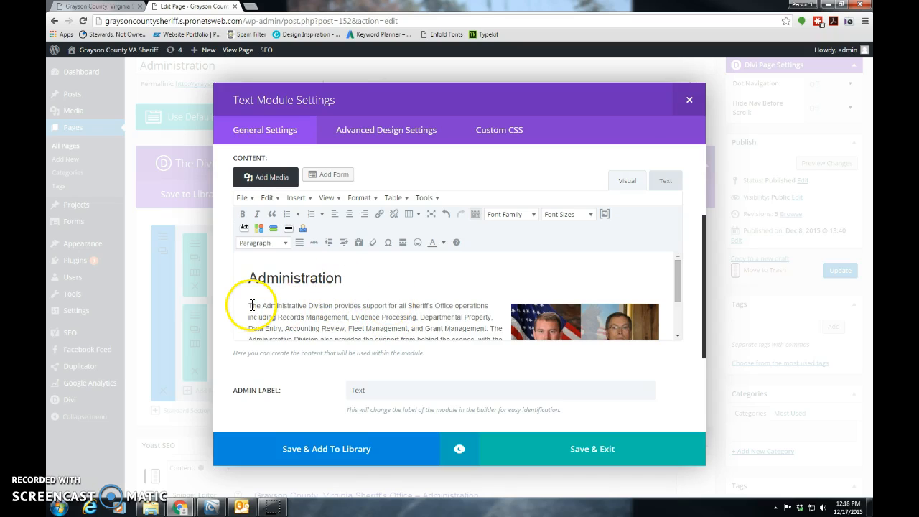
left_click(333, 302)
left_click(250, 306)
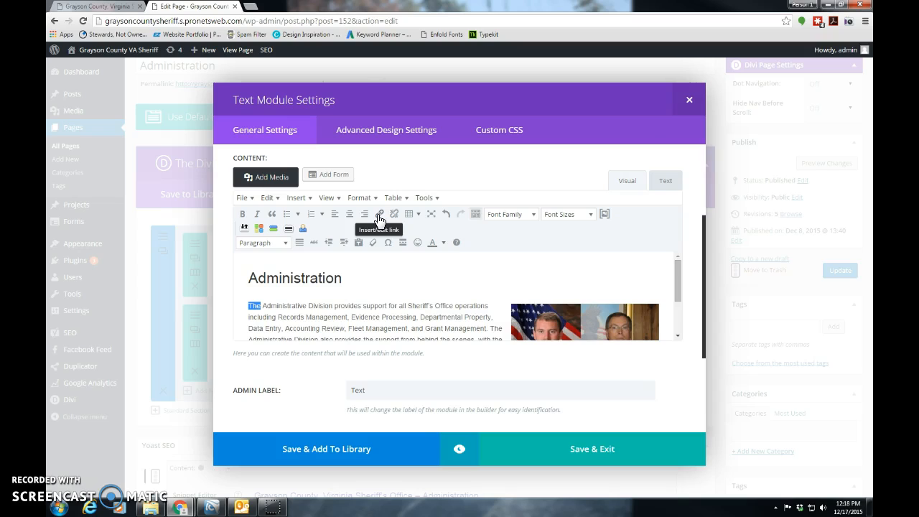
left_click(378, 214)
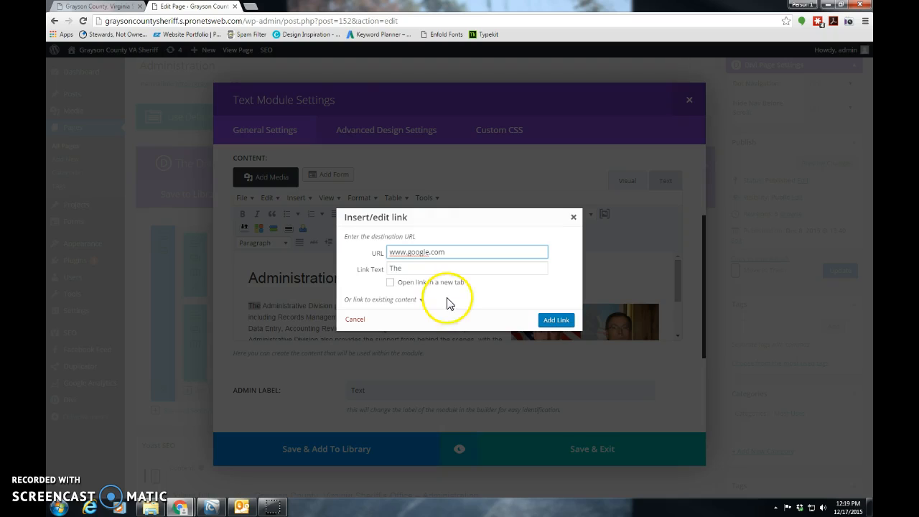
left_click(391, 284)
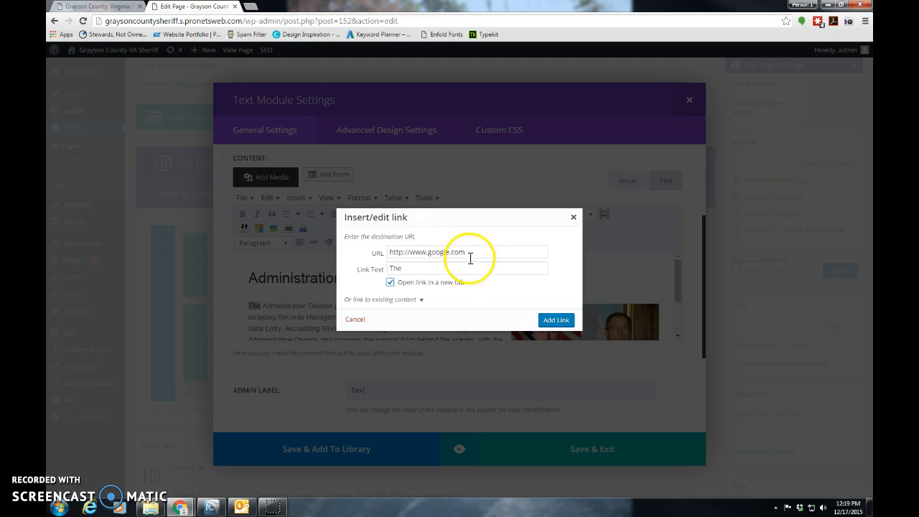
Point the link at the site's existing Links page instead and add it to the text
left_click(419, 302)
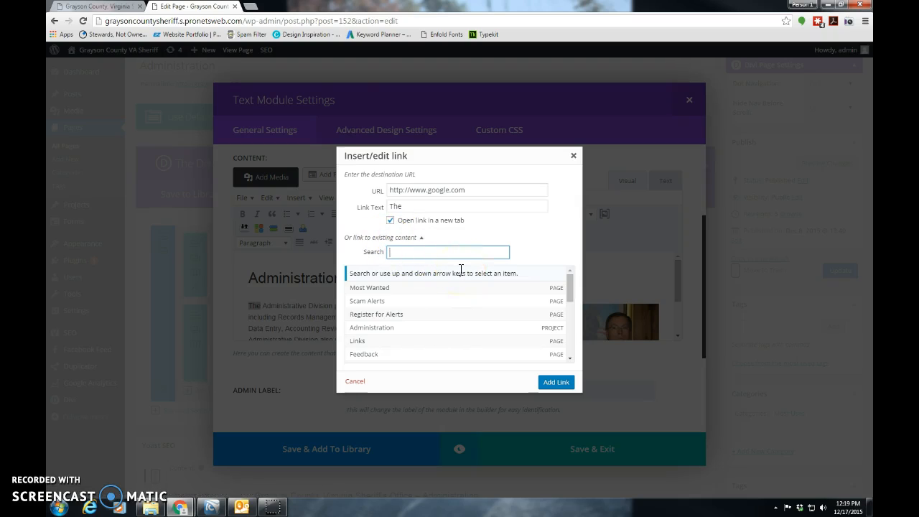
left_click(362, 344)
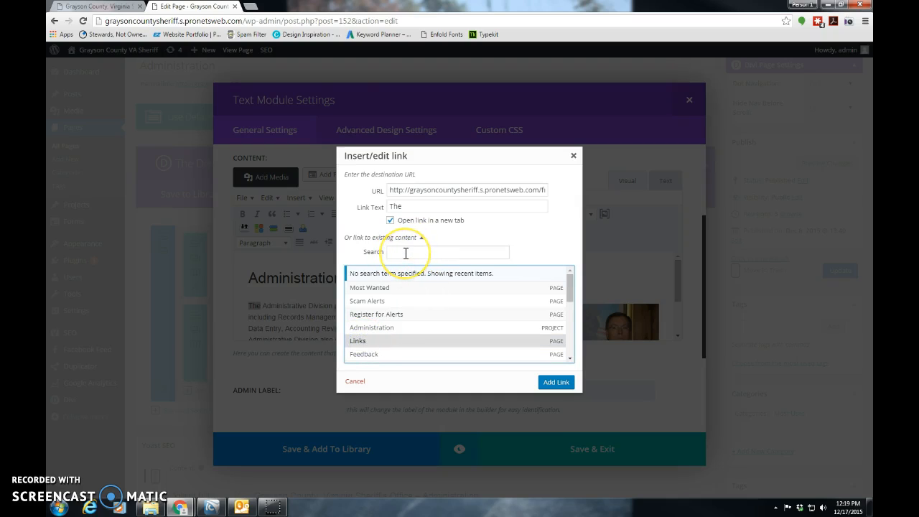
left_click(406, 253)
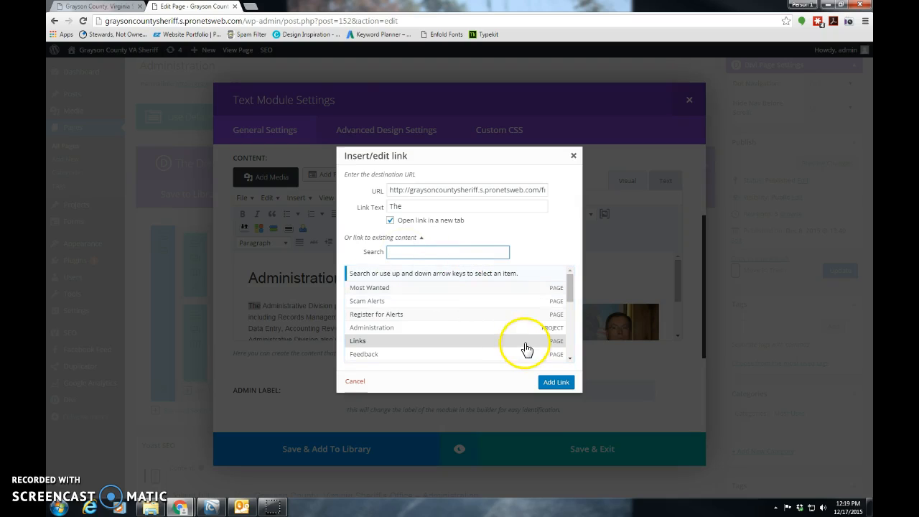
mouse_move(572, 296)
left_mouse_down()
mouse_move(573, 344)
mouse_move(573, 287)
left_mouse_up()
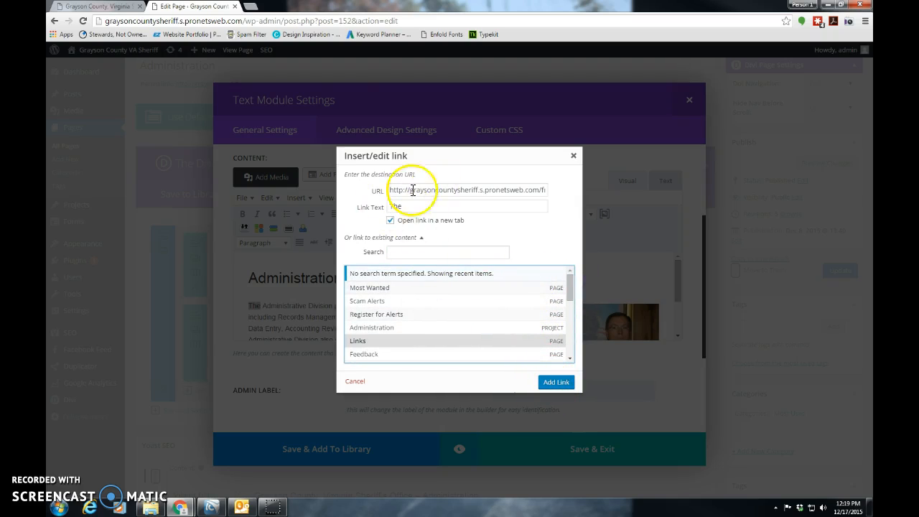
left_click(557, 382)
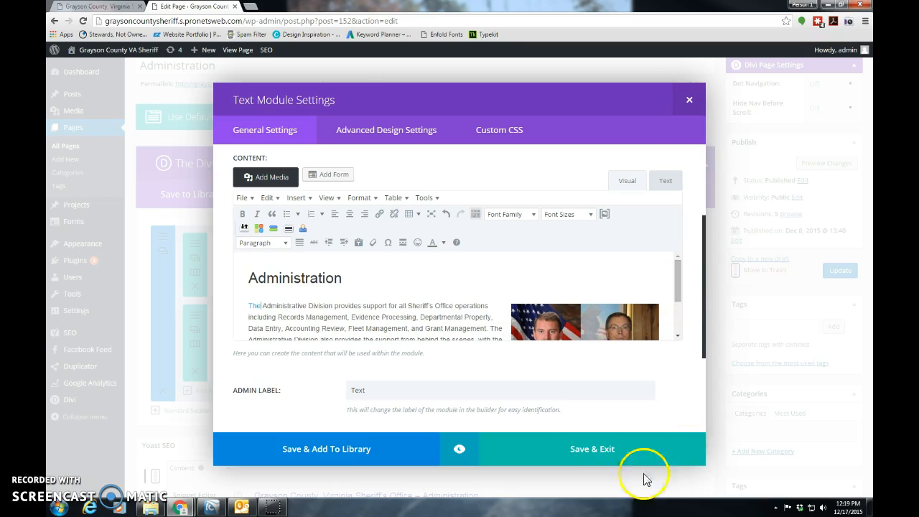
Add an empty paragraph after the sentence ending in "citizens of Grayson County."
left_click_drag(677, 279, 679, 327)
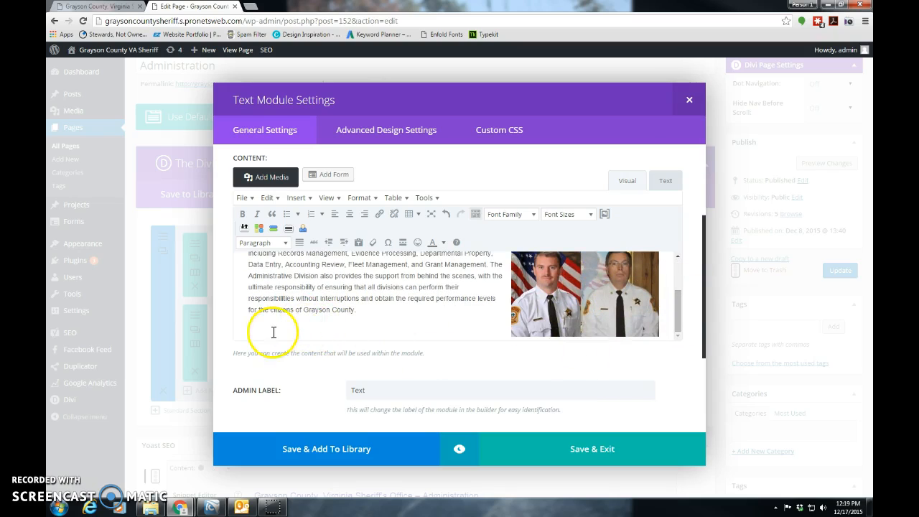
left_click(369, 310)
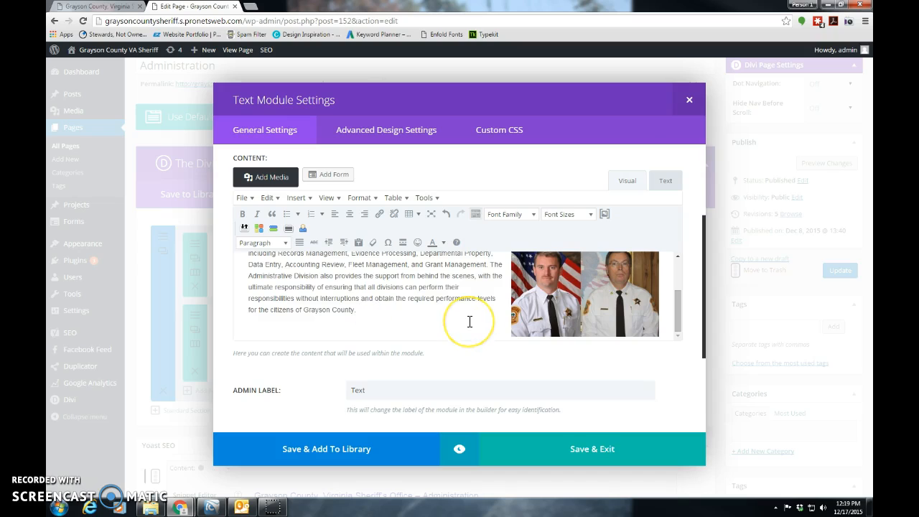
key("Return")
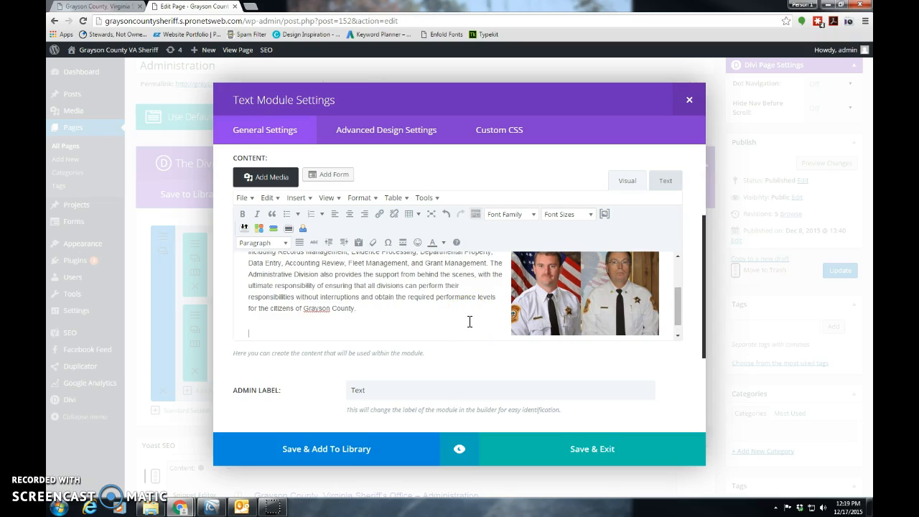
scroll(280, 322, "down", 1)
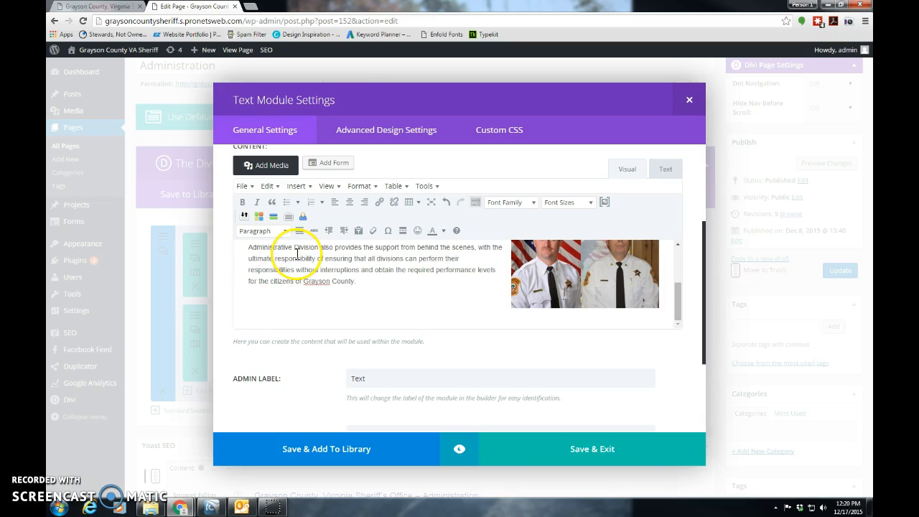
Open the media library for inserting an image and select the K-9 photo gauge-1.jpg
left_click(271, 172)
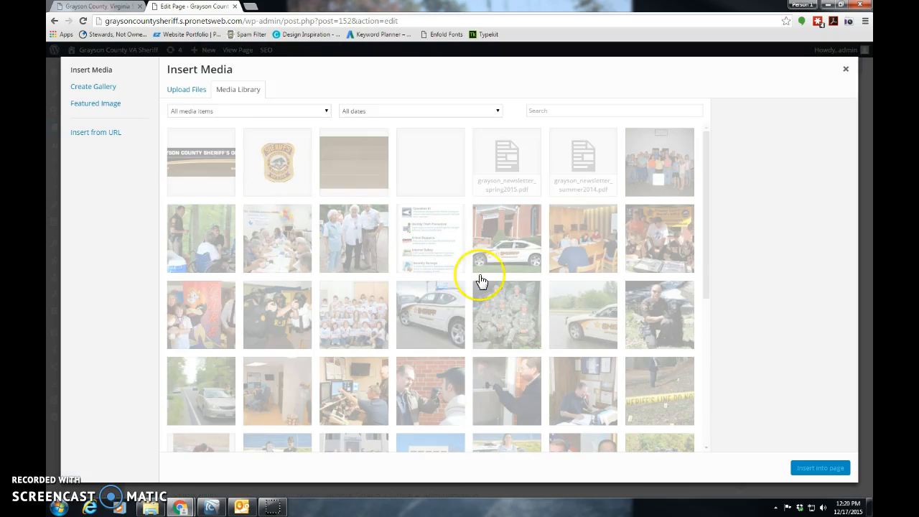
left_click_drag(702, 246, 708, 315)
left_click(674, 175)
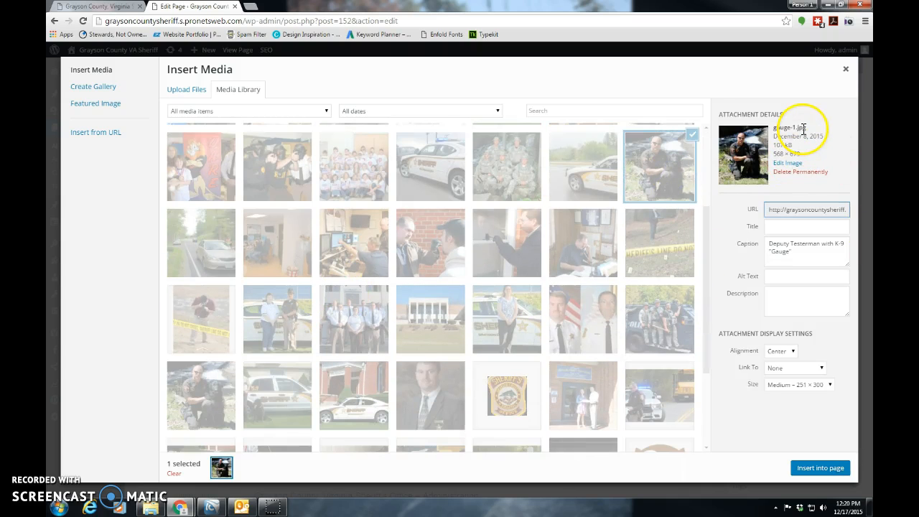
Upload Koala.jpg from the Sample Pictures folder and deselect the K-9 photo so only the koala image is selected
left_click(188, 95)
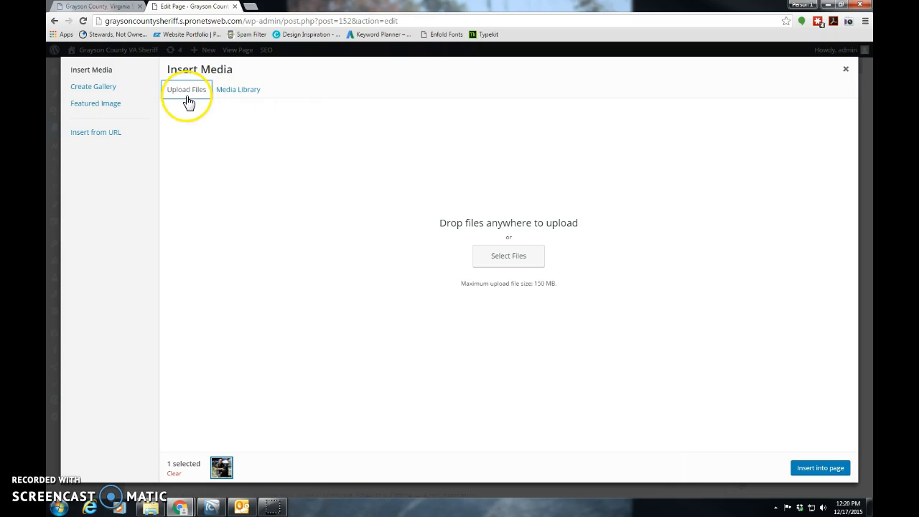
left_click(487, 259)
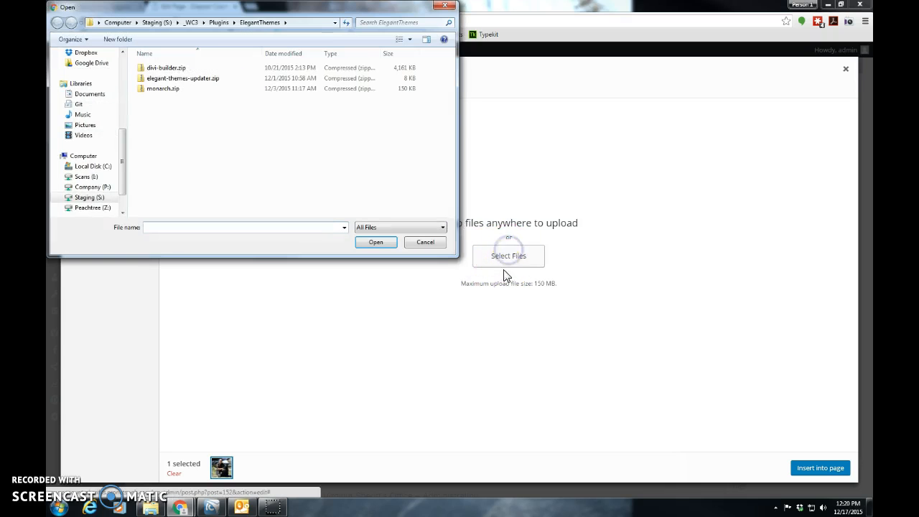
left_click(90, 125)
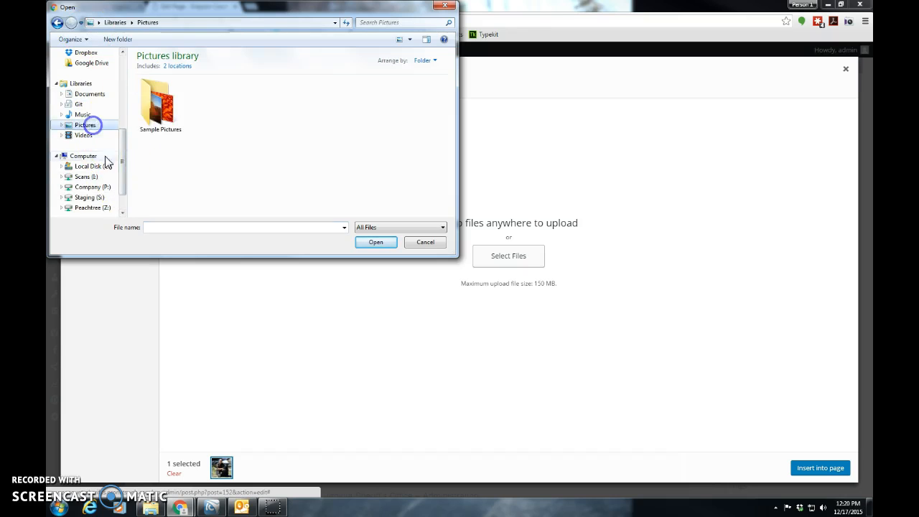
left_click(180, 120)
double_click(180, 120)
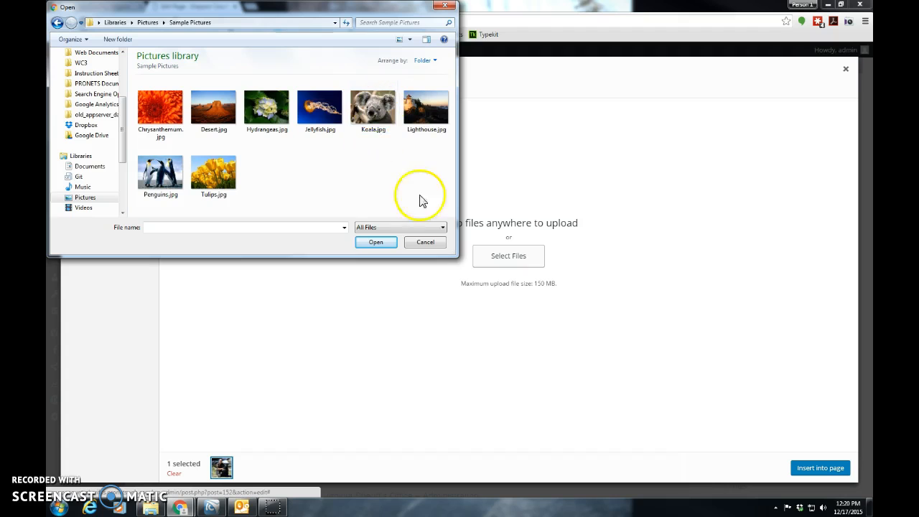
left_click(371, 104)
double_click(371, 104)
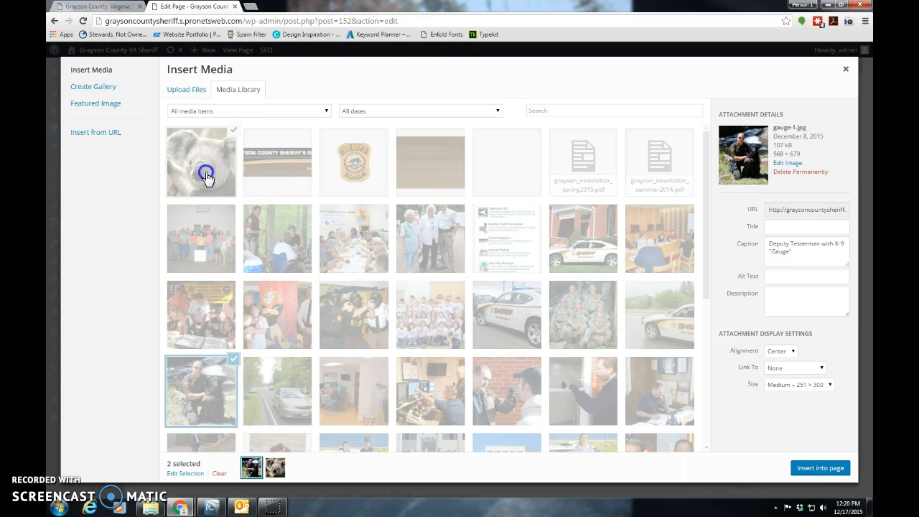
left_click(234, 363)
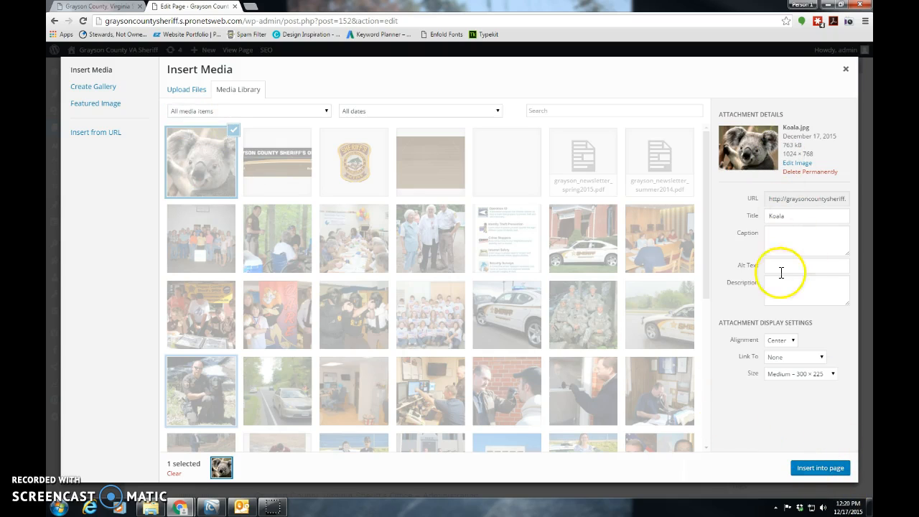
Insert the koala image into the page with left alignment, no link and the Medium 300 × 225 size
left_click(794, 343)
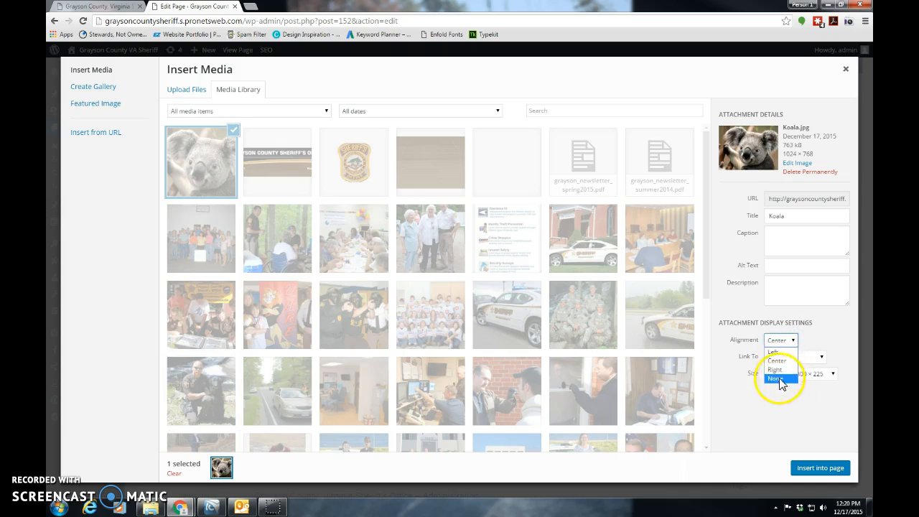
left_click(775, 352)
left_click(822, 359)
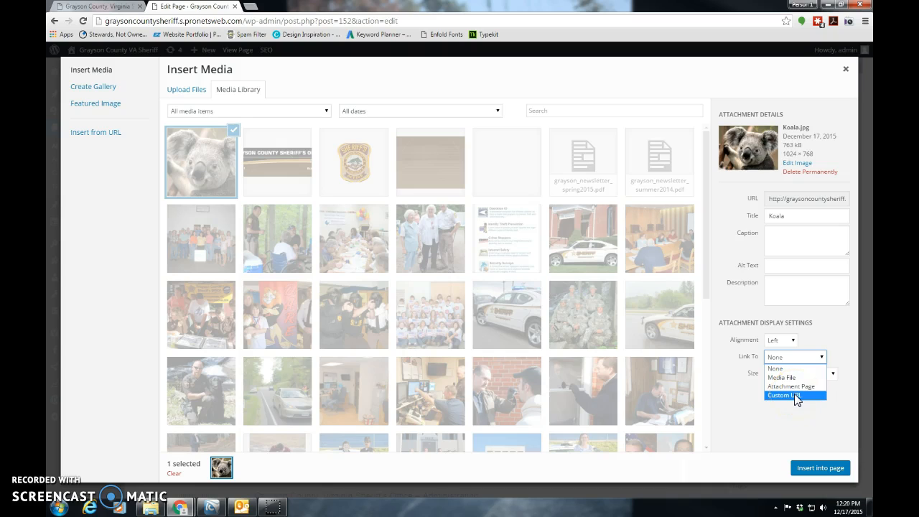
left_click(798, 378)
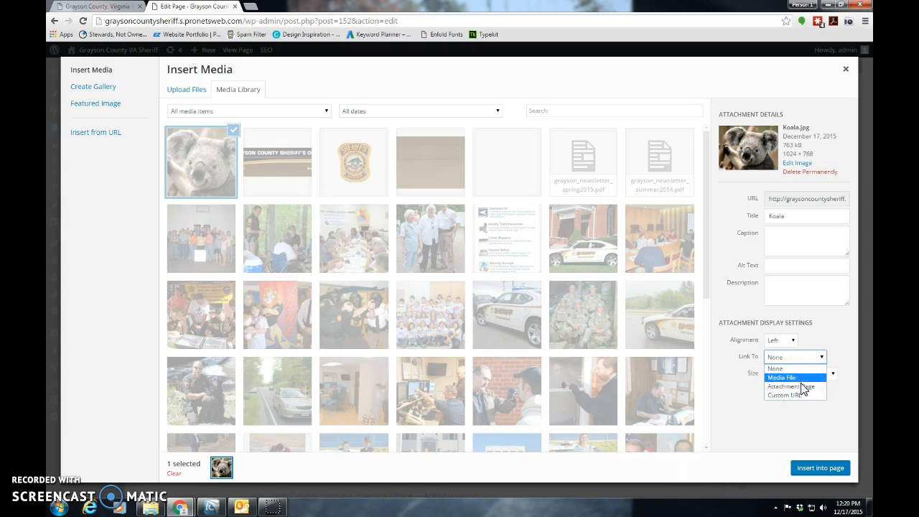
left_click(783, 368)
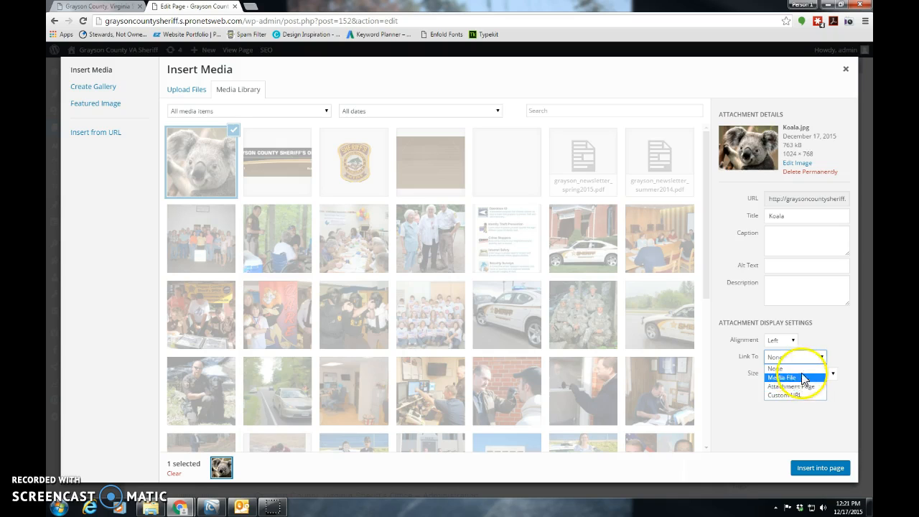
left_click(798, 374)
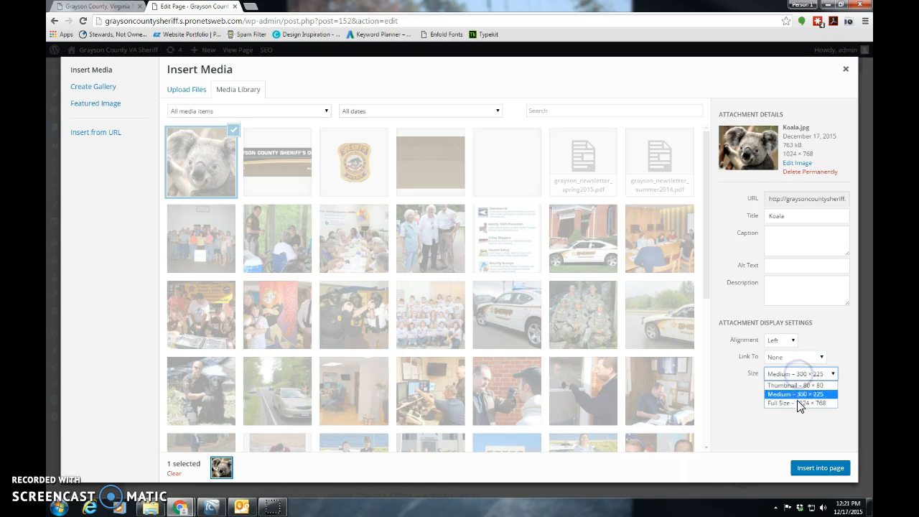
left_click(798, 404)
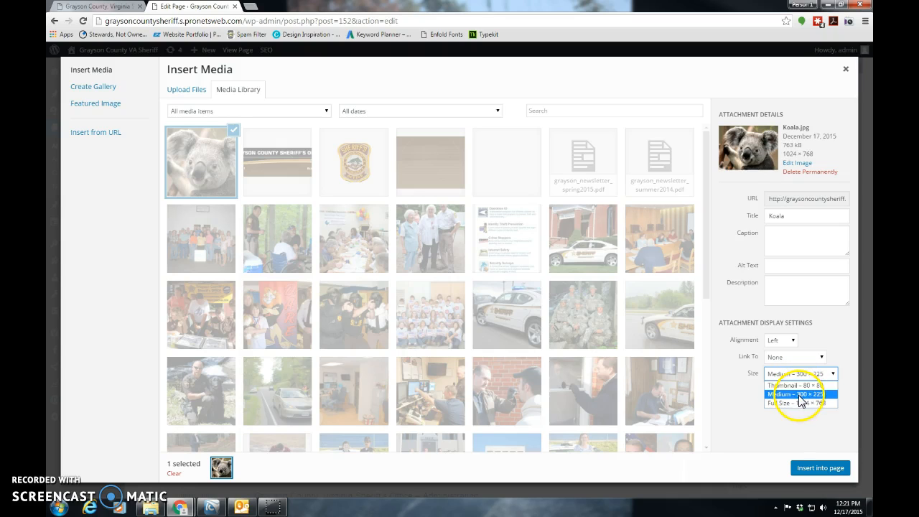
left_click(798, 395)
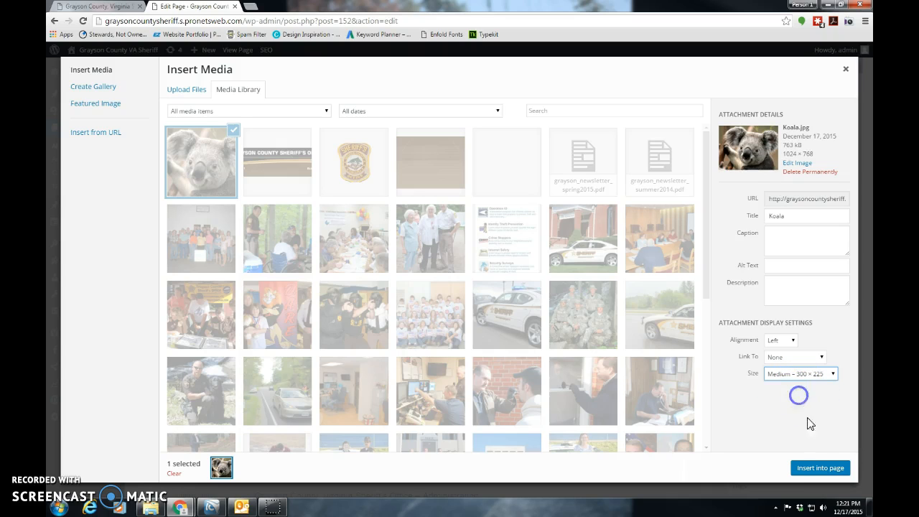
left_click(820, 468)
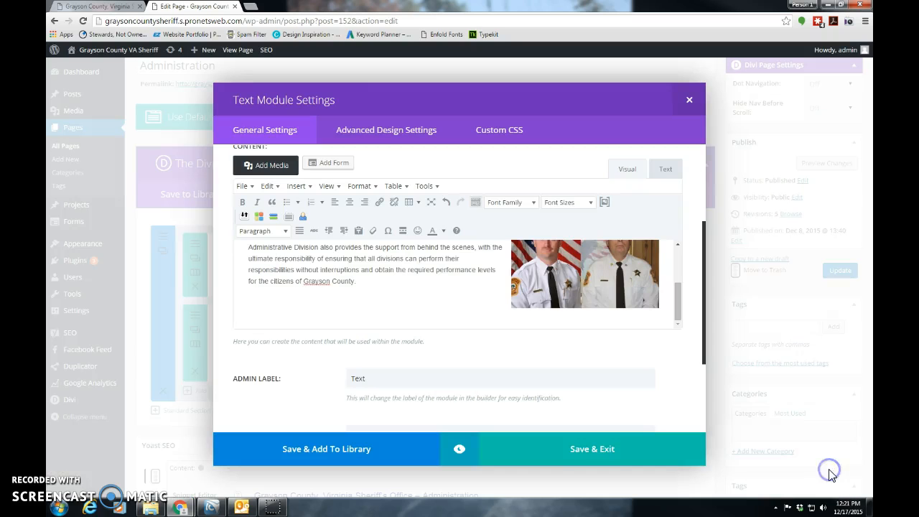
Change the text module's admin label to "Administration" and save the module
left_click_drag(679, 287, 677, 323)
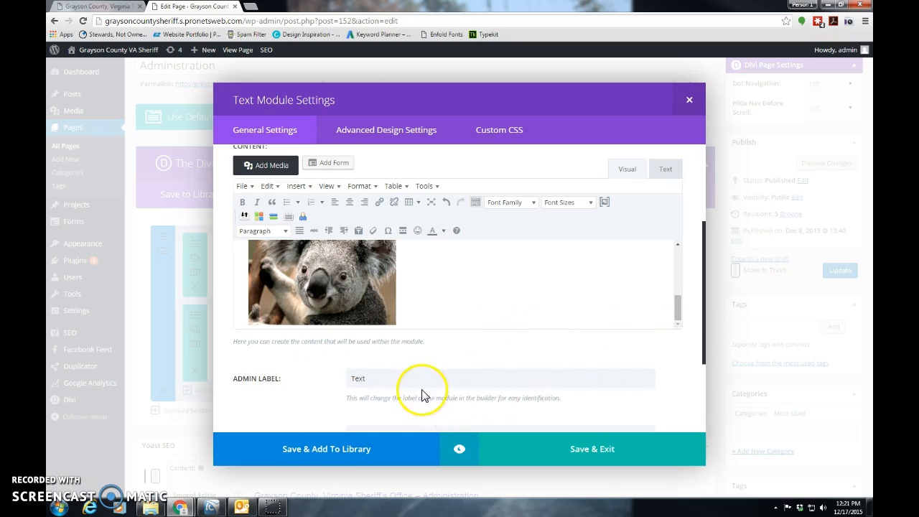
left_click_drag(364, 379, 338, 378)
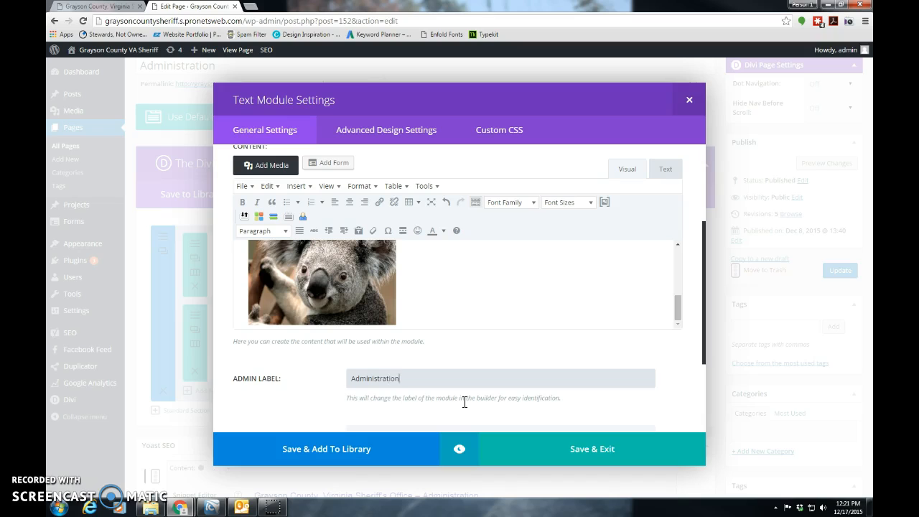
left_click(592, 463)
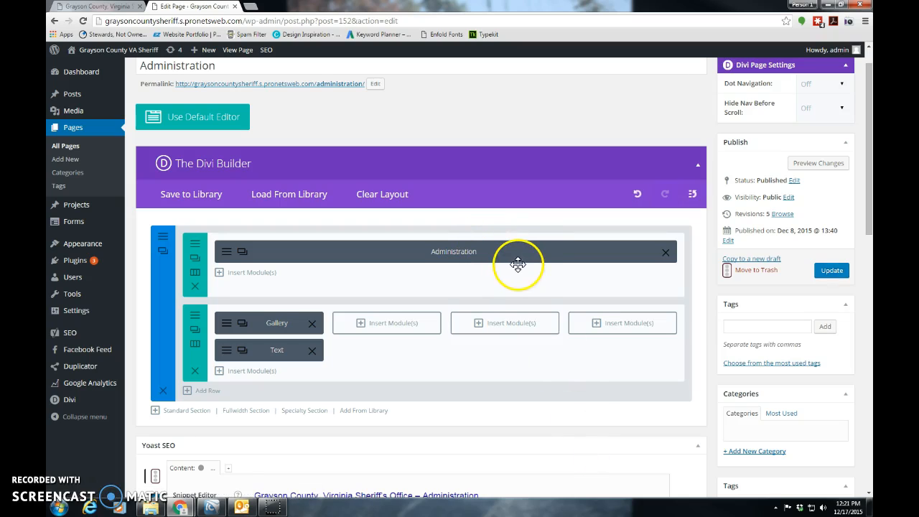
Update the page and preview its changes, checking the koala image and the linked word "The" before closing the preview
left_click(830, 272)
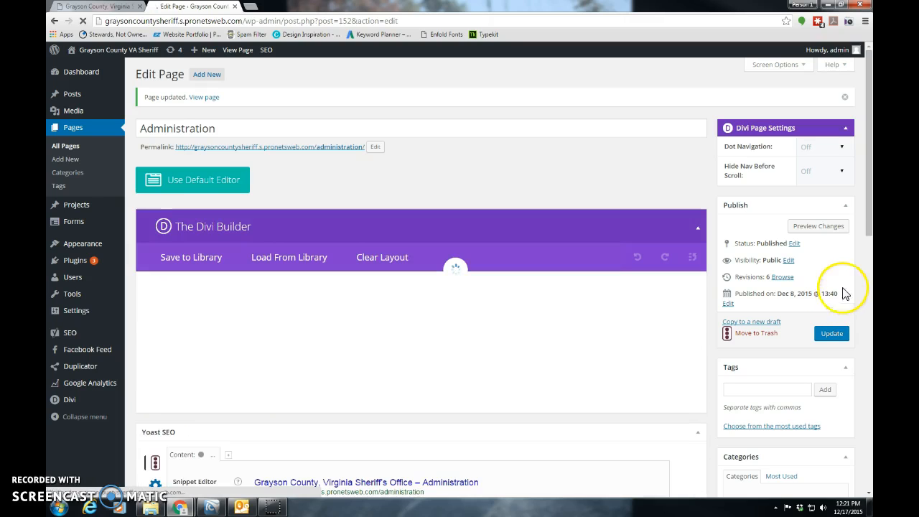
left_click(818, 226)
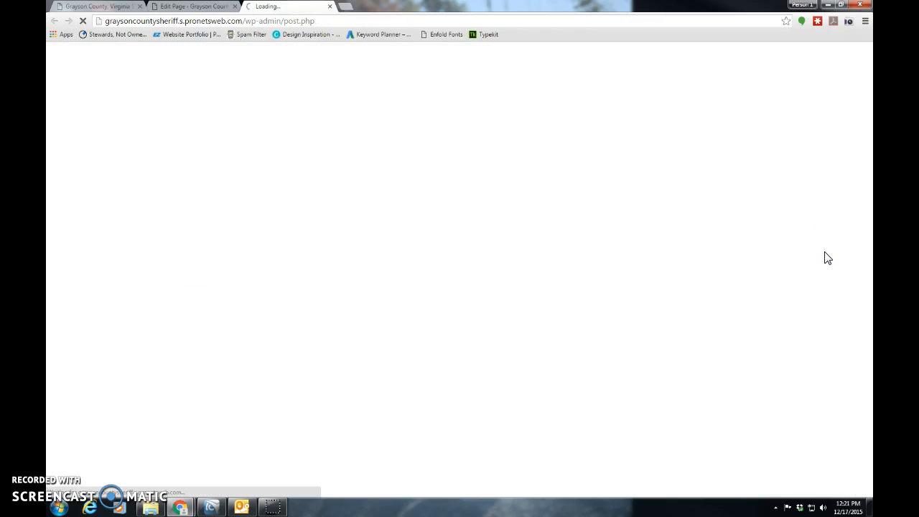
left_click(782, 260)
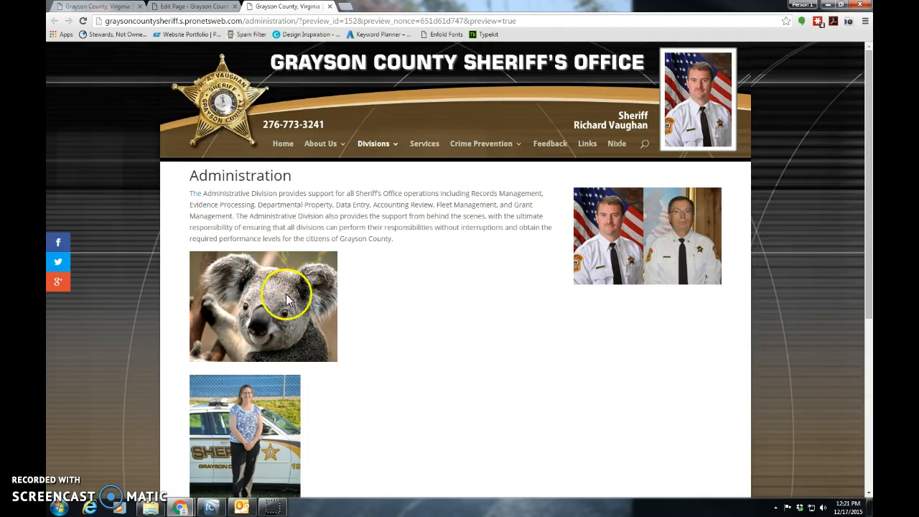
scroll(349, 328, "down", 1)
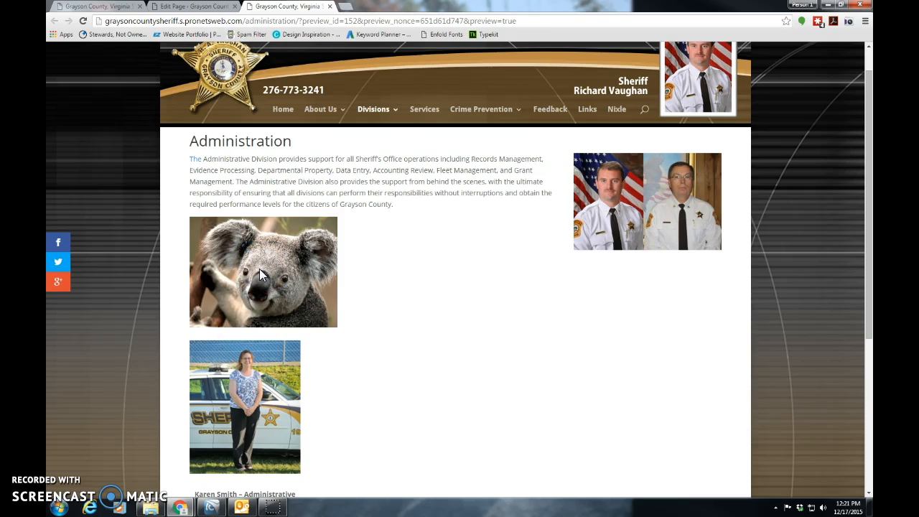
scroll(261, 275, "up", 1)
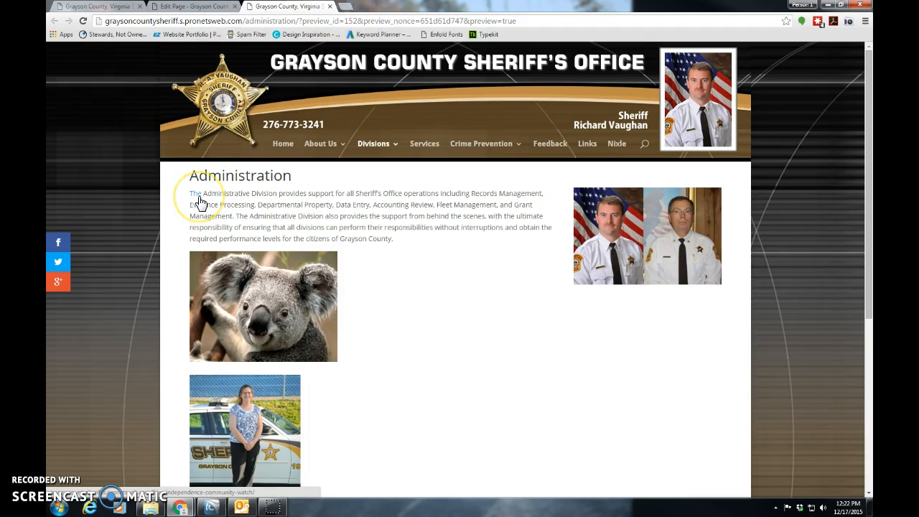
left_click(331, 8)
Reopen the Administration text module and remove the link from the word "The"
scroll(509, 441, "down", 1)
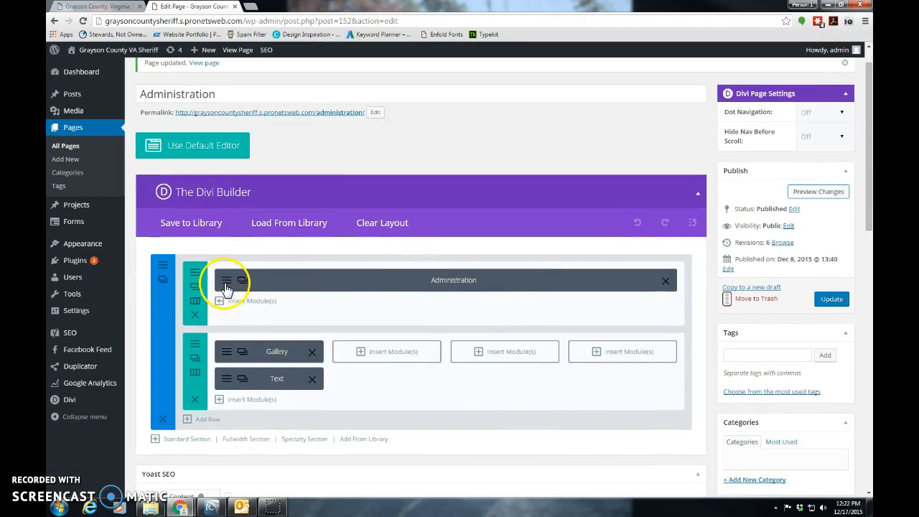
left_click(225, 284)
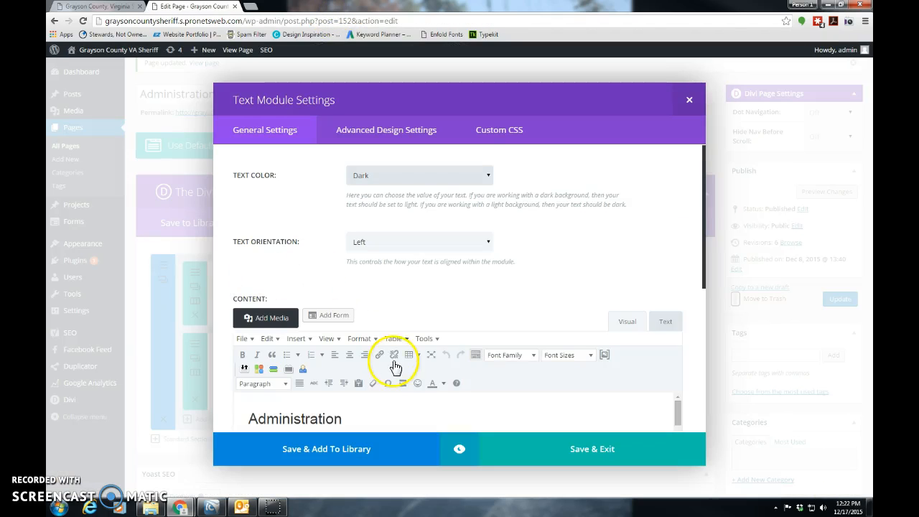
scroll(391, 365, "down", 1)
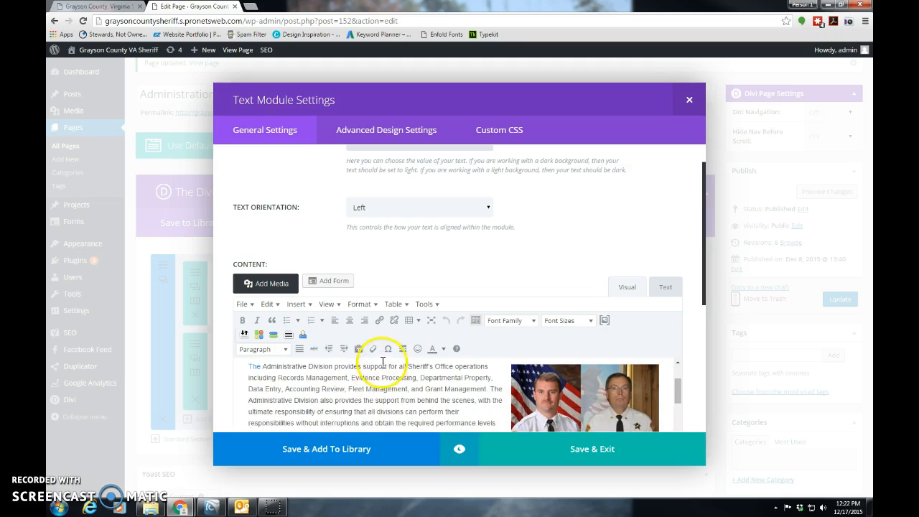
left_click(252, 366)
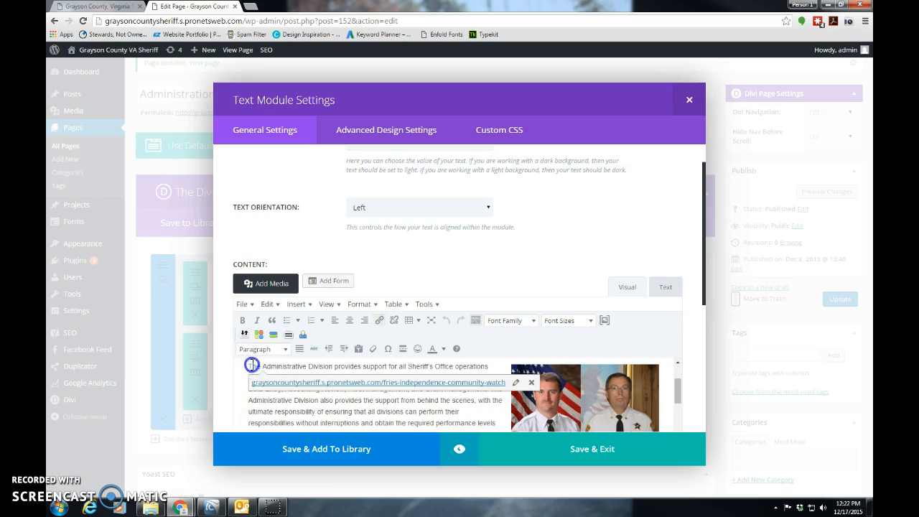
left_click(532, 388)
left_click(558, 366)
Delete the koala image from the text module's content
scroll(570, 373, "down", 5)
left_click(371, 400)
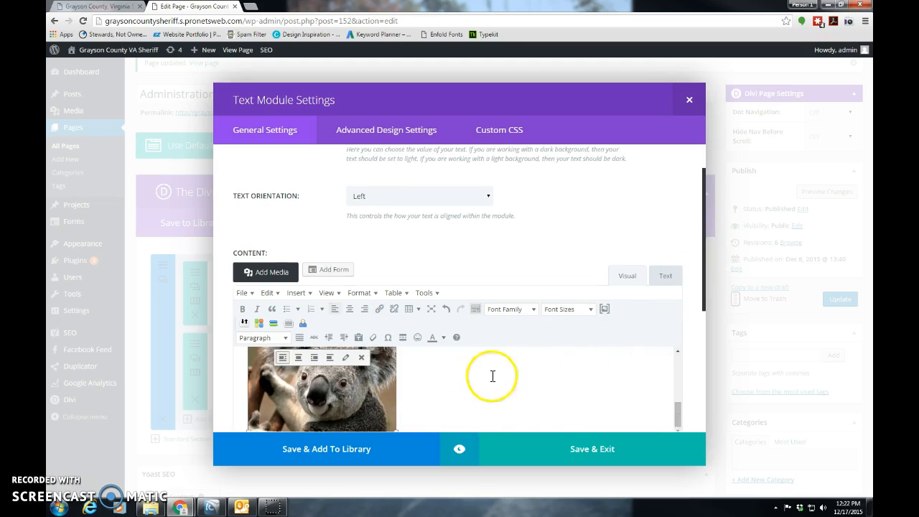
left_click(362, 358)
Save the edited text module and update the Administration page
scroll(498, 400, "down", 3)
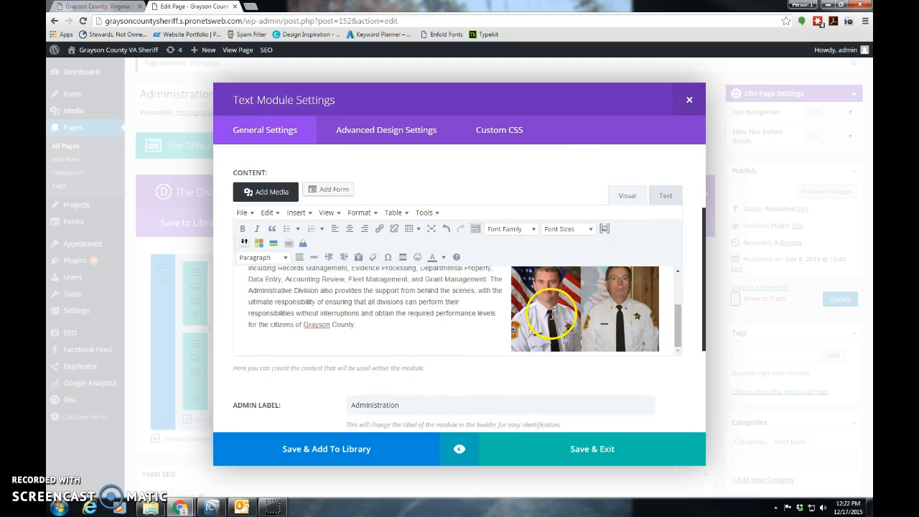
left_click(596, 454)
left_click(831, 299)
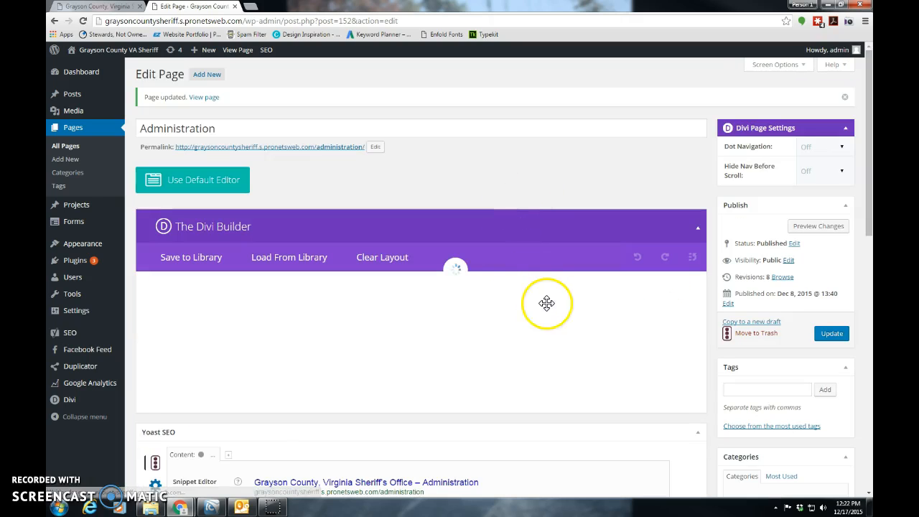
Reopen the Administration text module, examine its content and admin label, and close it without saving
scroll(562, 295, "down", 1)
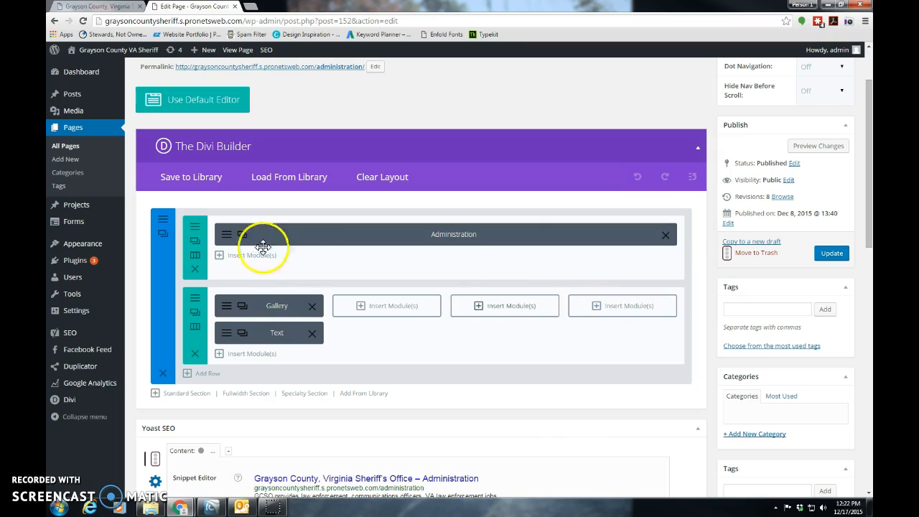
left_click(226, 237)
scroll(630, 394, "down", 3)
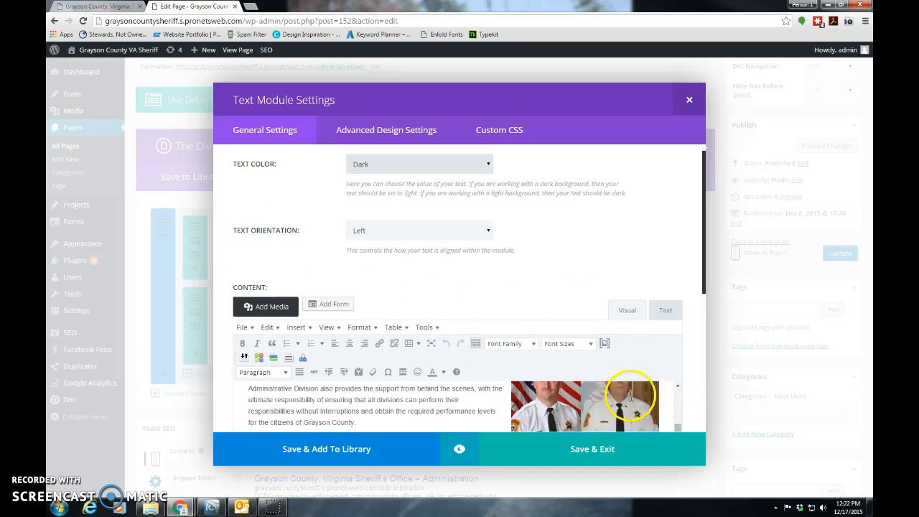
scroll(629, 398, "down", 2)
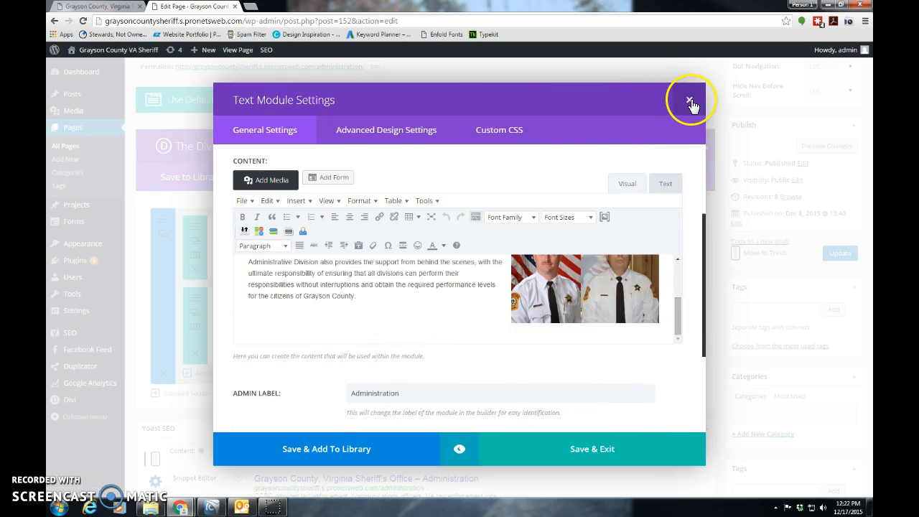
left_click(689, 102)
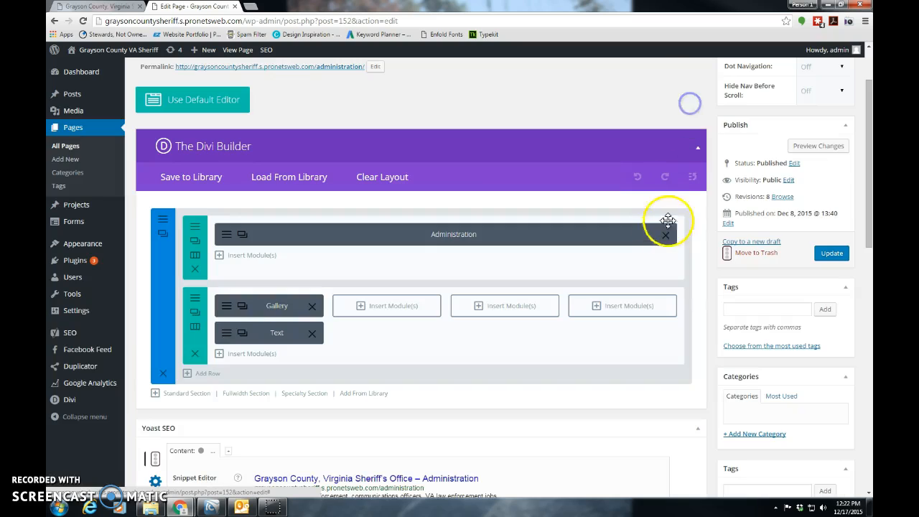
Open the Gallery module's settings, review its options, and open its image gallery for editing at the photo's caption
left_click(226, 306)
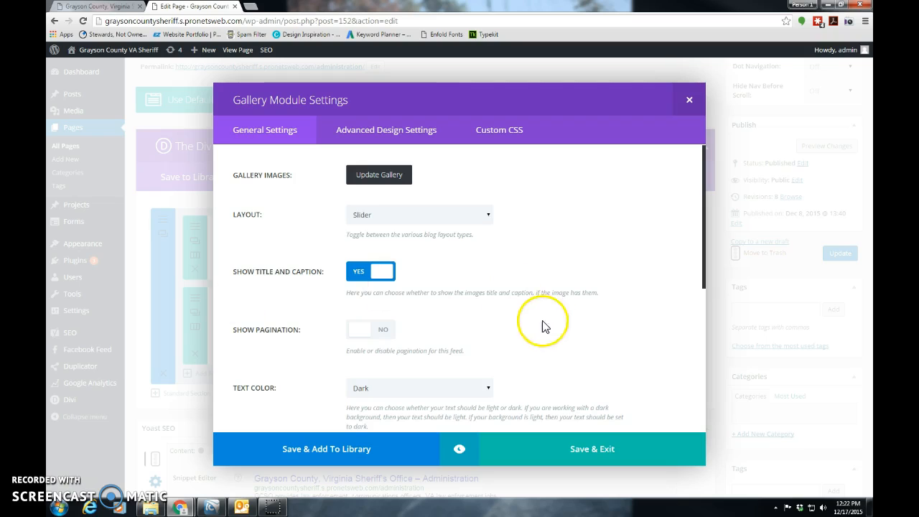
scroll(544, 338, "down", 2)
scroll(543, 341, "down", 2)
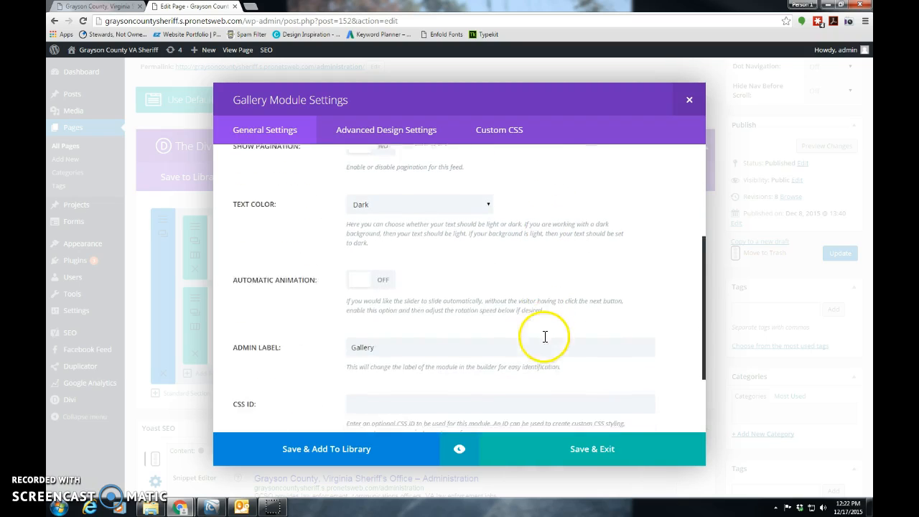
scroll(543, 341, "up", 2)
scroll(543, 341, "up", 2)
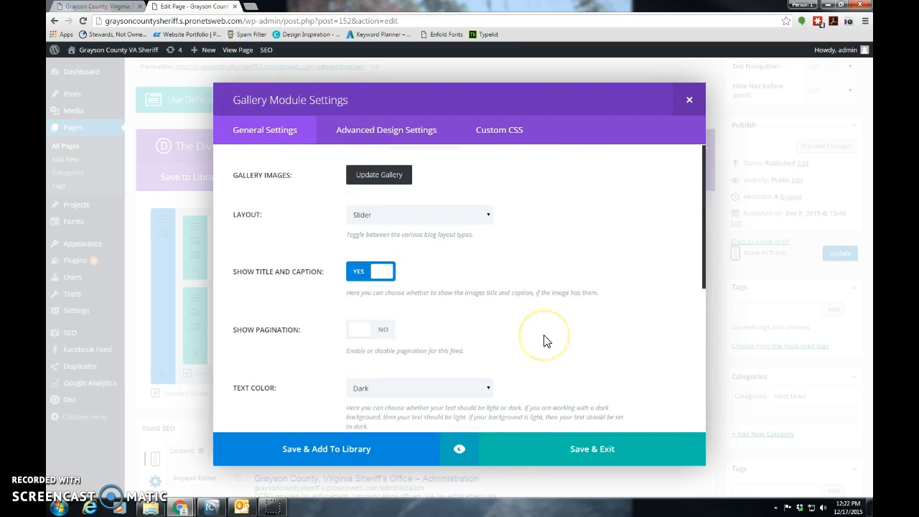
left_click(397, 177)
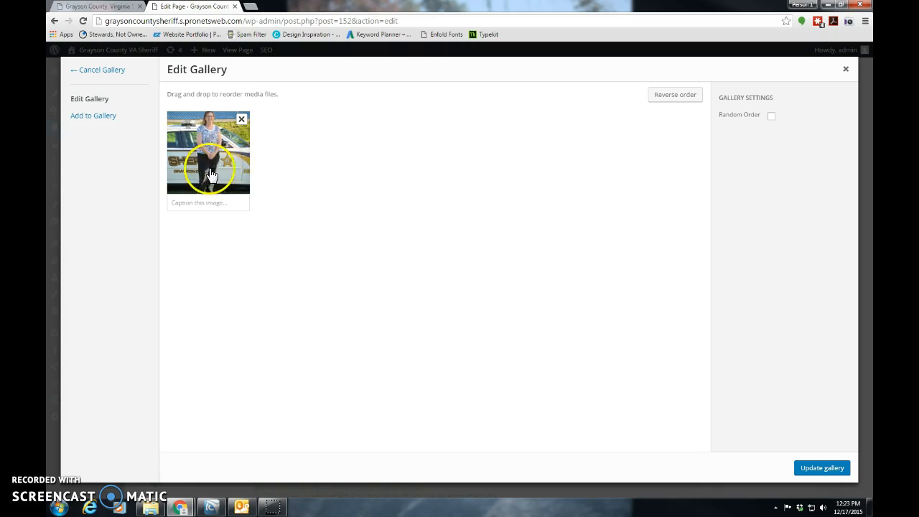
left_click(221, 201)
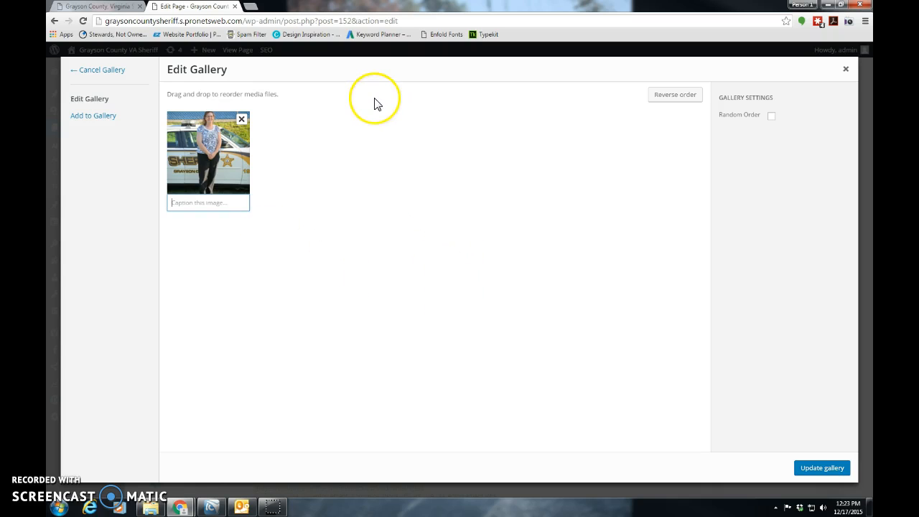
Add the tactical team, patrol car and K-9 deputy photos from the media library to the gallery and update it
left_click(86, 121)
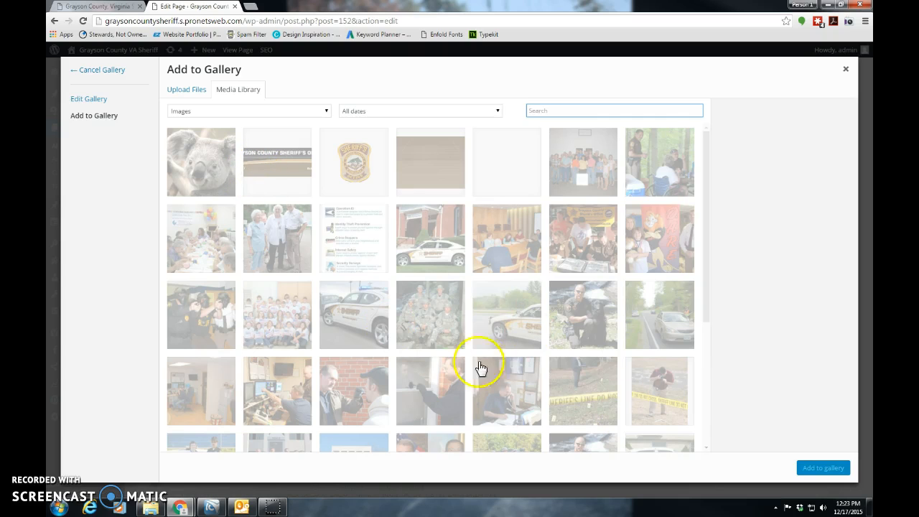
left_click(190, 90)
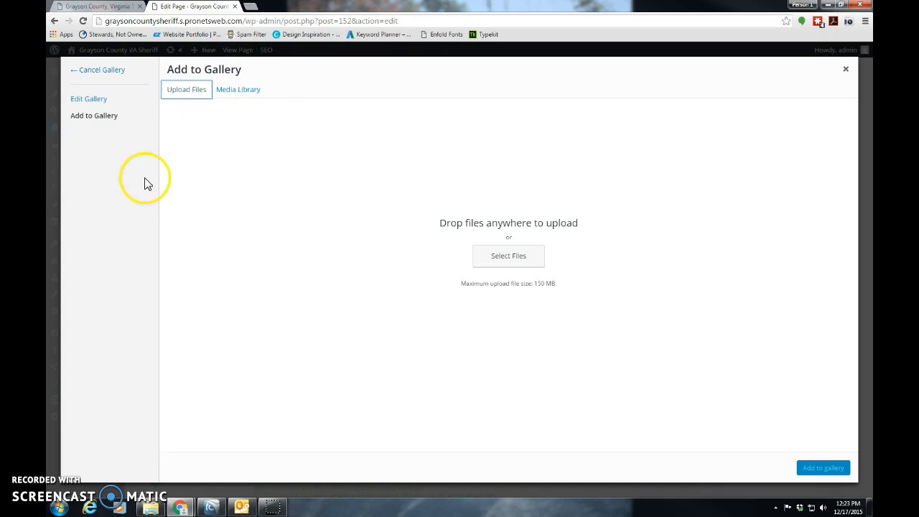
left_click(225, 99)
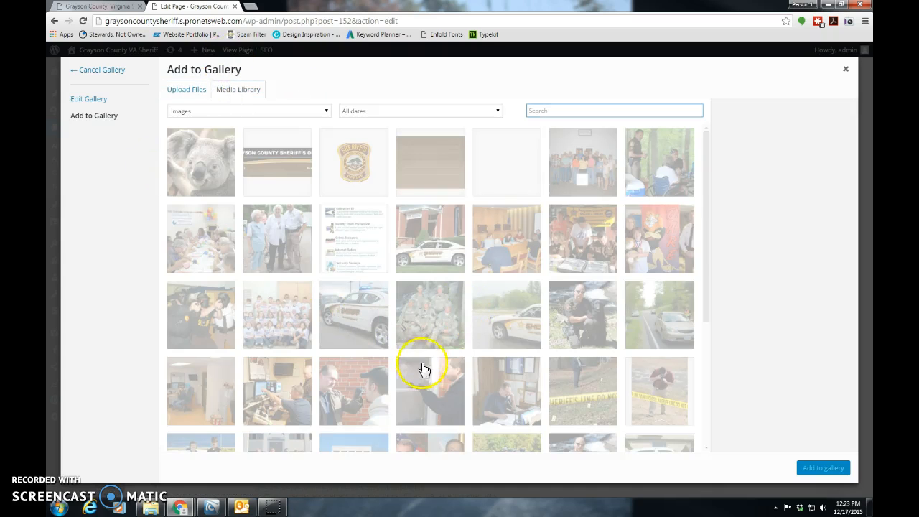
left_click(441, 308)
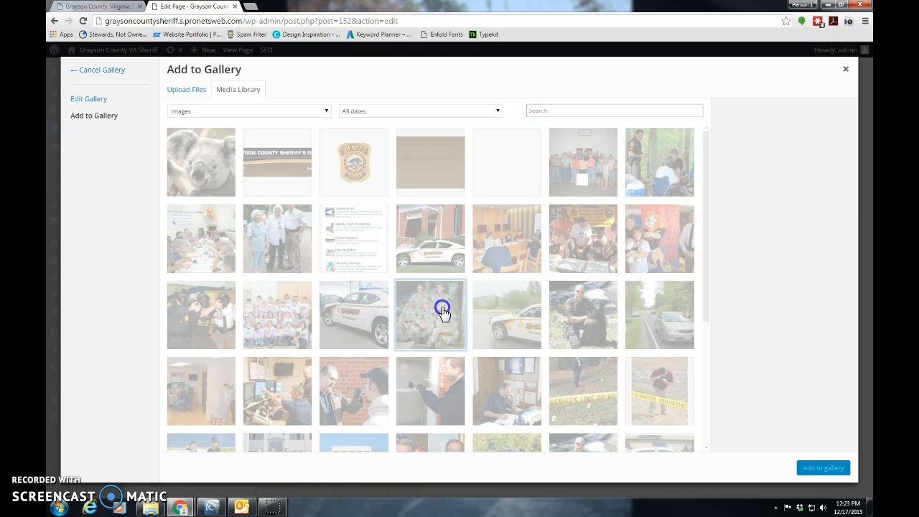
left_click(515, 325)
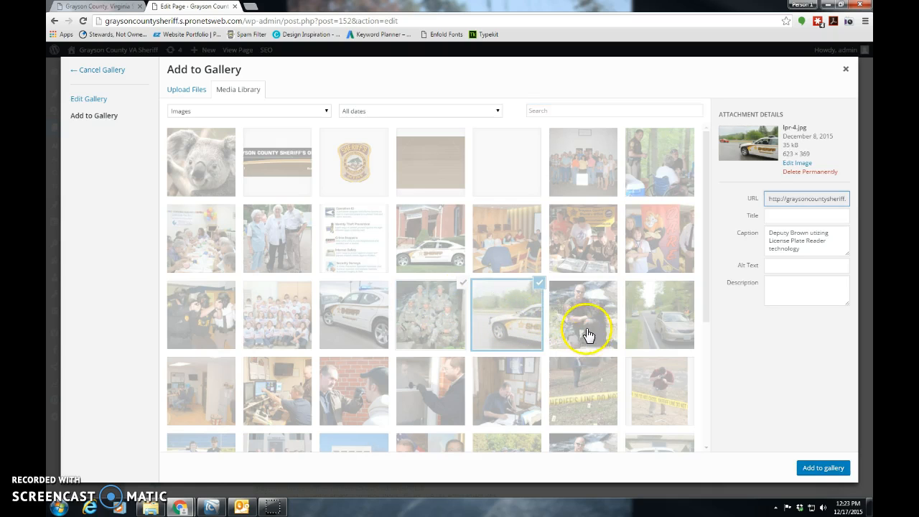
left_click(818, 468)
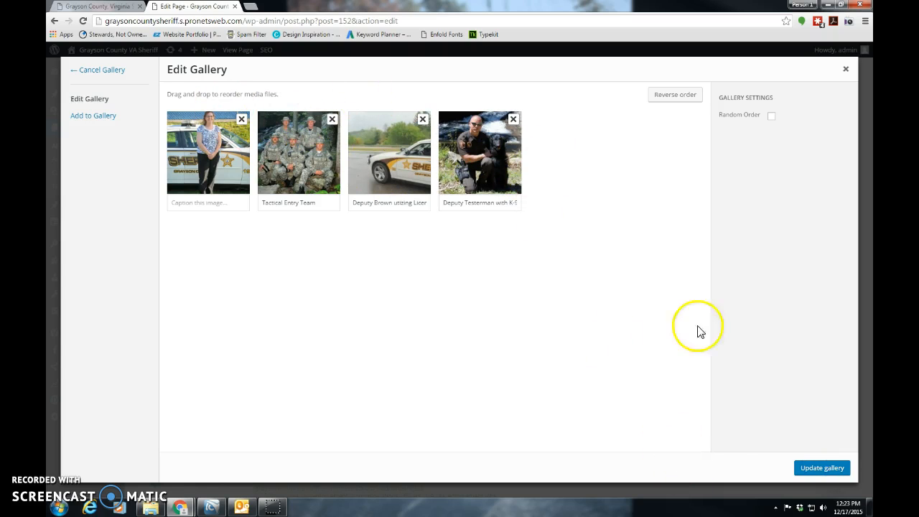
left_click(818, 468)
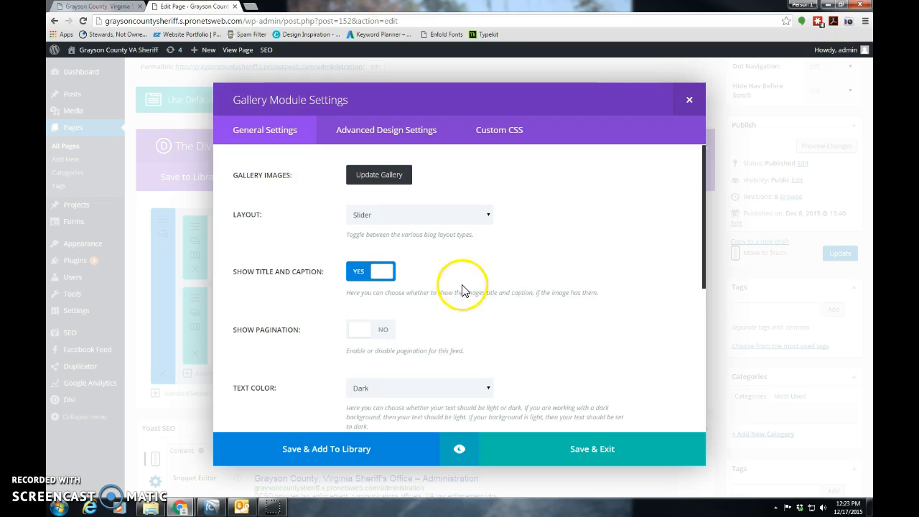
Turn off Show Title and Caption for the Gallery module, review its remaining settings, save it and update the Administration page
scroll(461, 290, "down", 1)
left_click(351, 253)
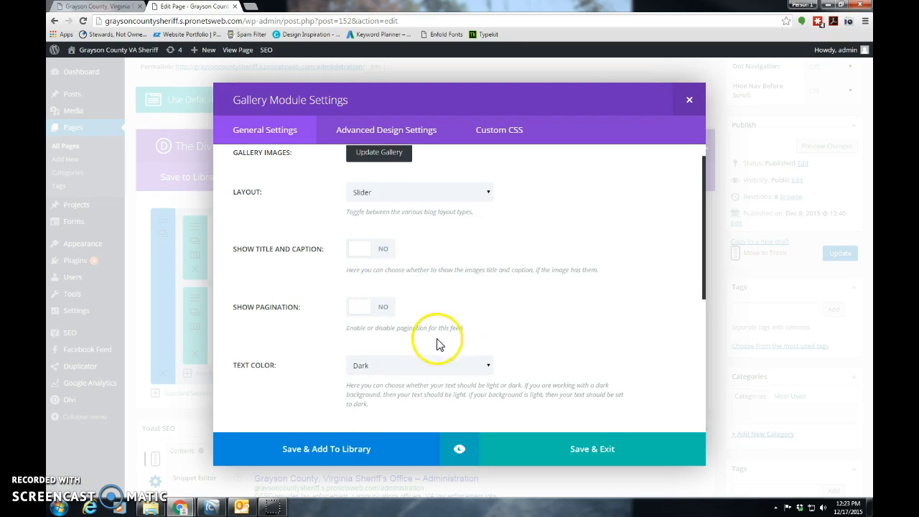
scroll(424, 330, "down", 1)
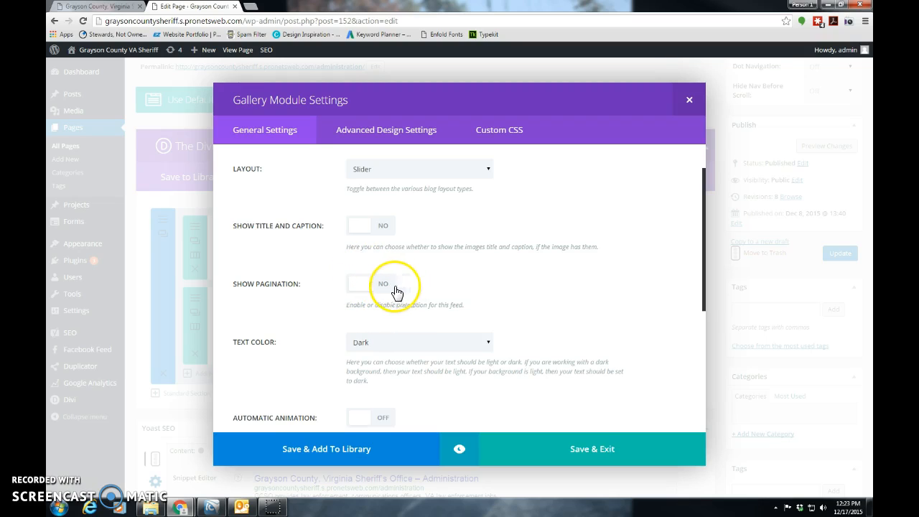
scroll(480, 309, "down", 1)
scroll(488, 309, "down", 3)
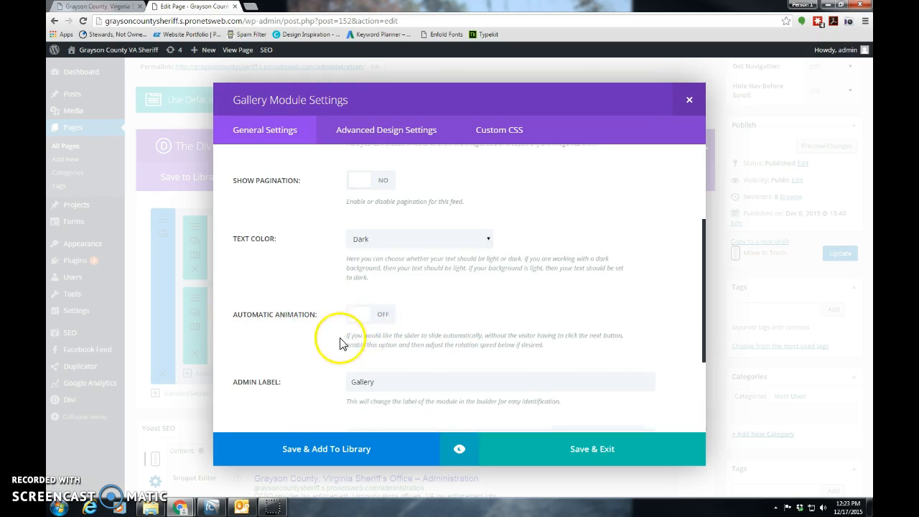
scroll(419, 322, "down", 3)
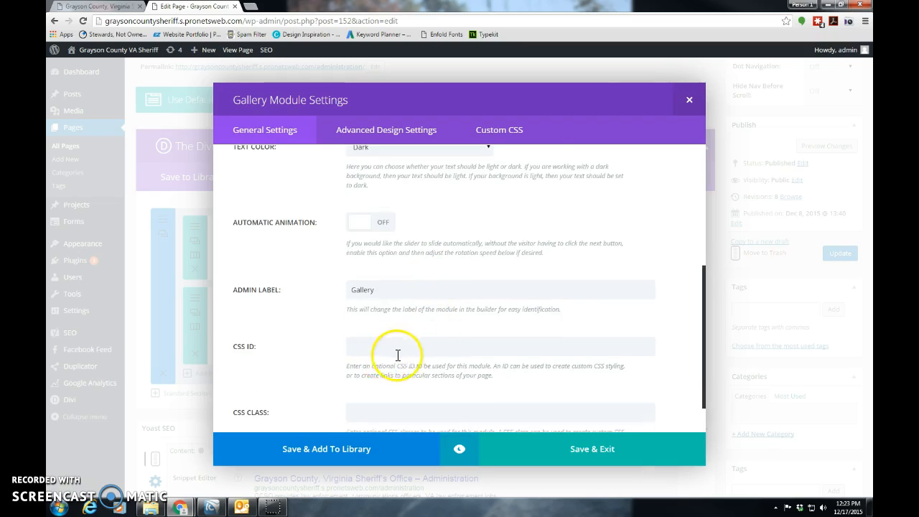
scroll(402, 359, "down", 2)
scroll(506, 370, "up", 5)
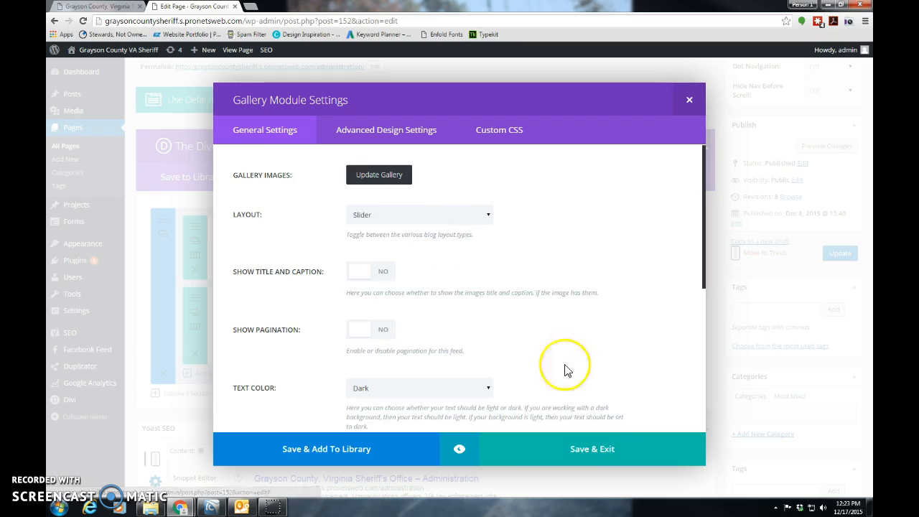
left_click(580, 450)
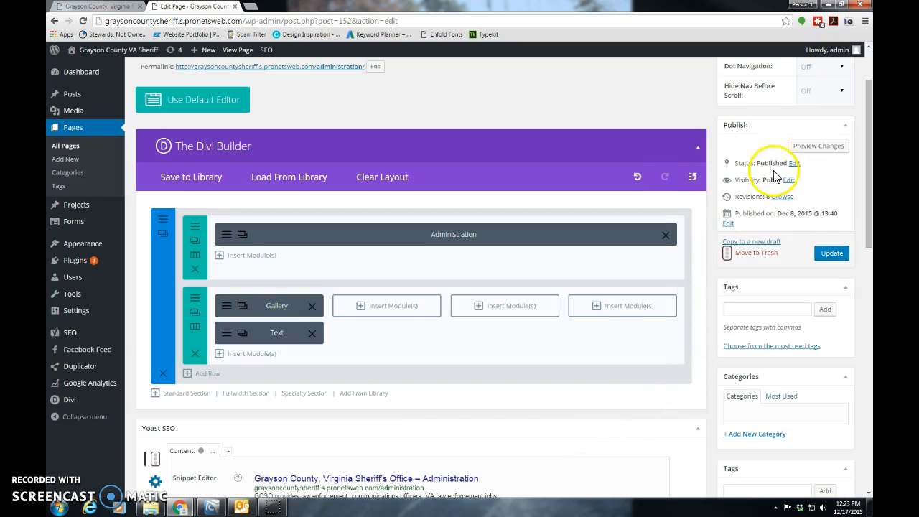
left_click(832, 253)
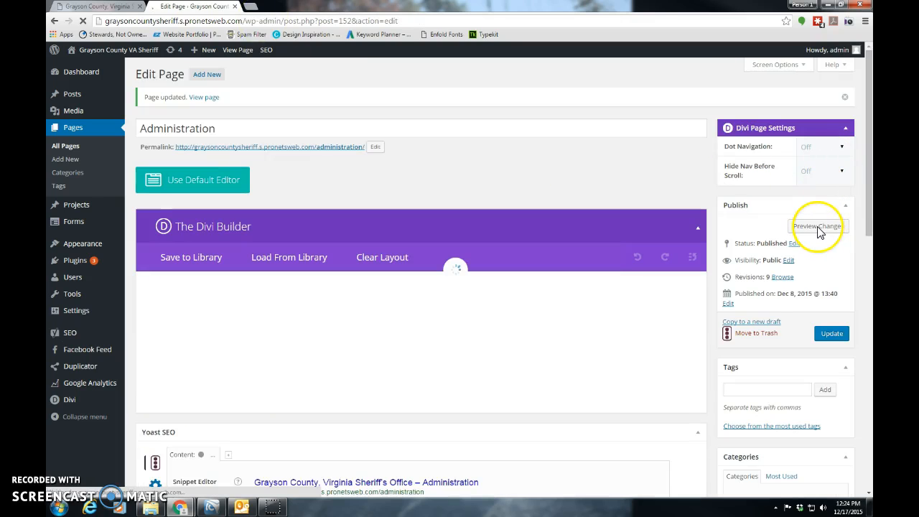
Preview the Administration page and go through all the gallery slides and the caption text below them
left_click(819, 227)
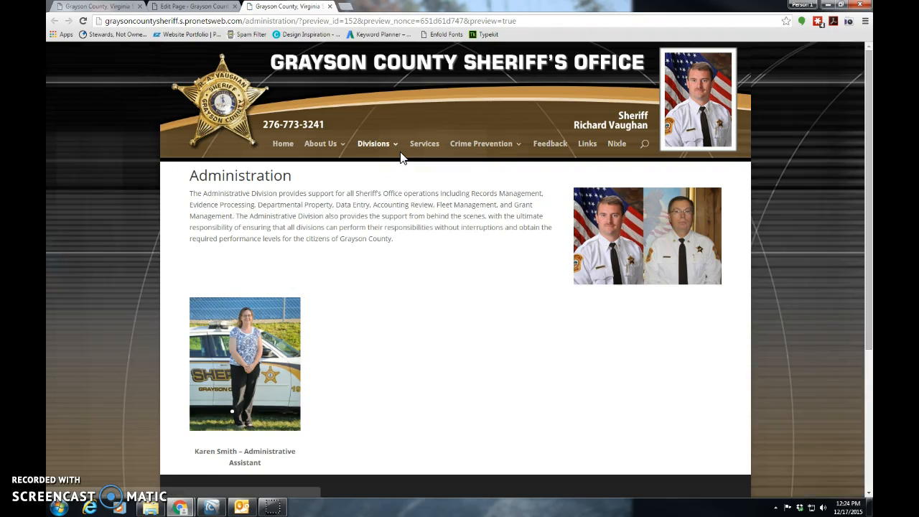
scroll(473, 339, "down", 1)
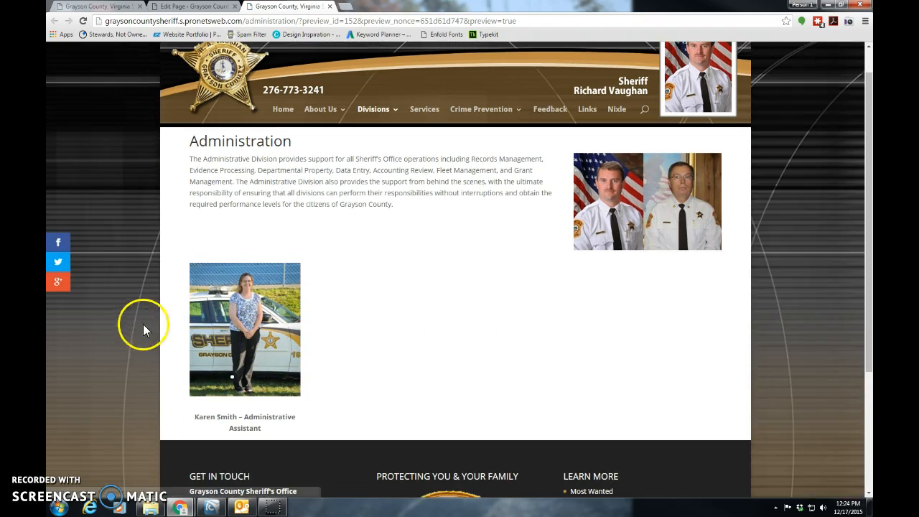
left_click(291, 333)
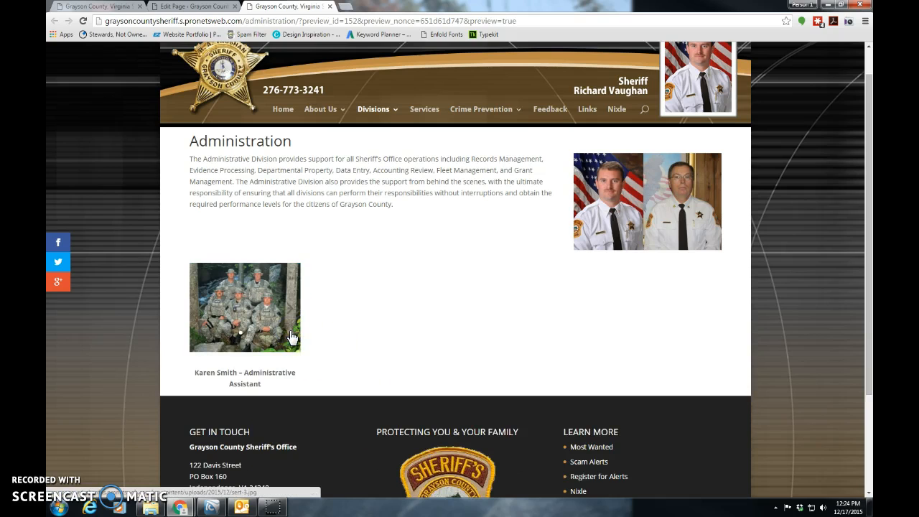
left_click(292, 311)
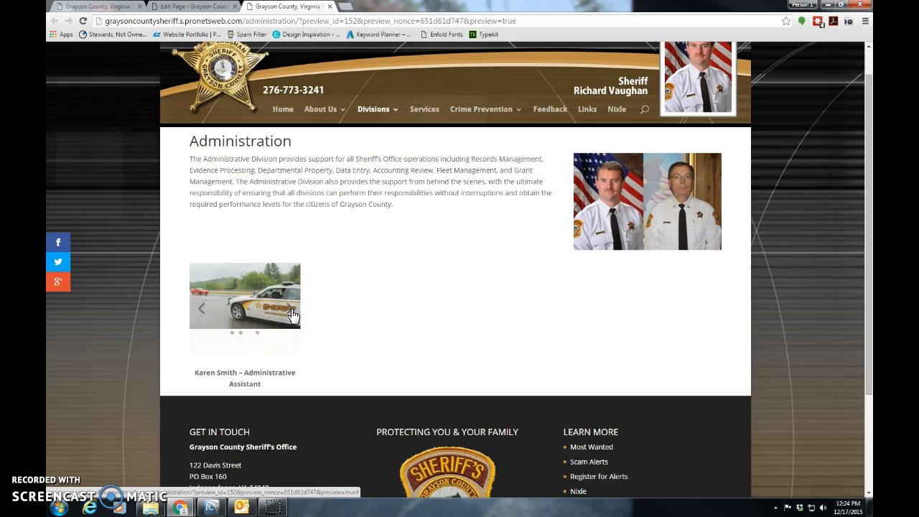
left_click(291, 306)
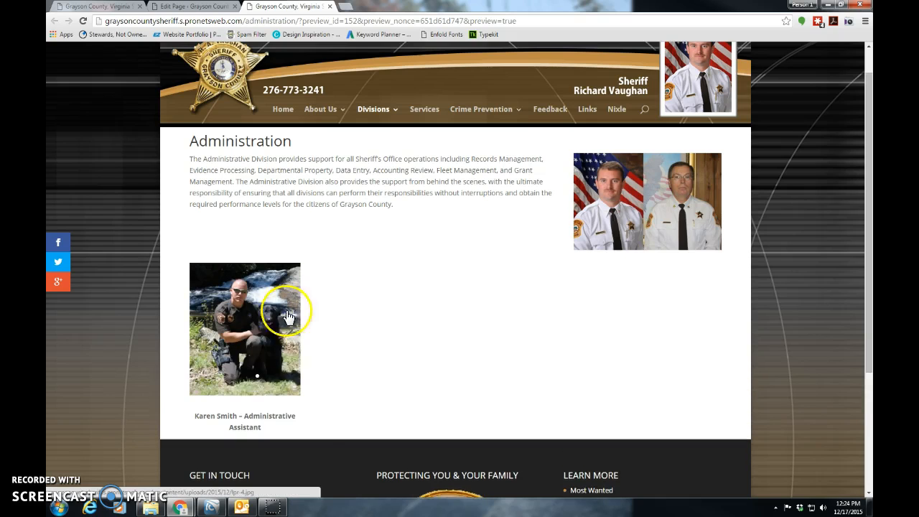
left_click(192, 414)
left_click_drag(208, 418, 280, 435)
left_click(297, 322)
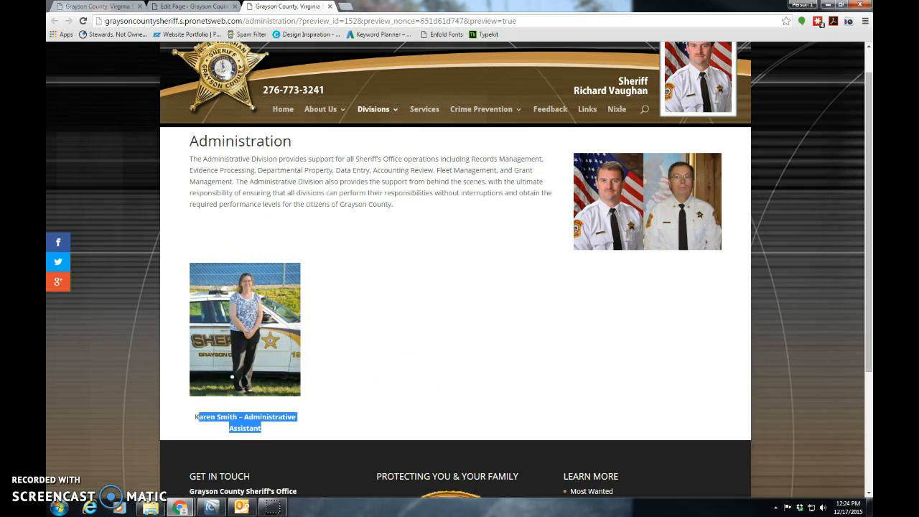
Remove the tactical team, patrol car and K-9 deputy photos from the Gallery module, save it and update the page
left_click(193, 7)
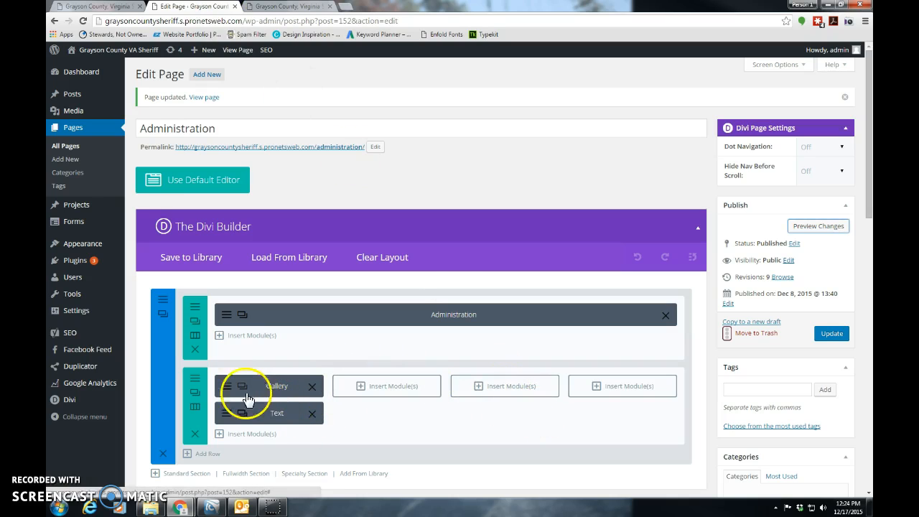
left_click(225, 390)
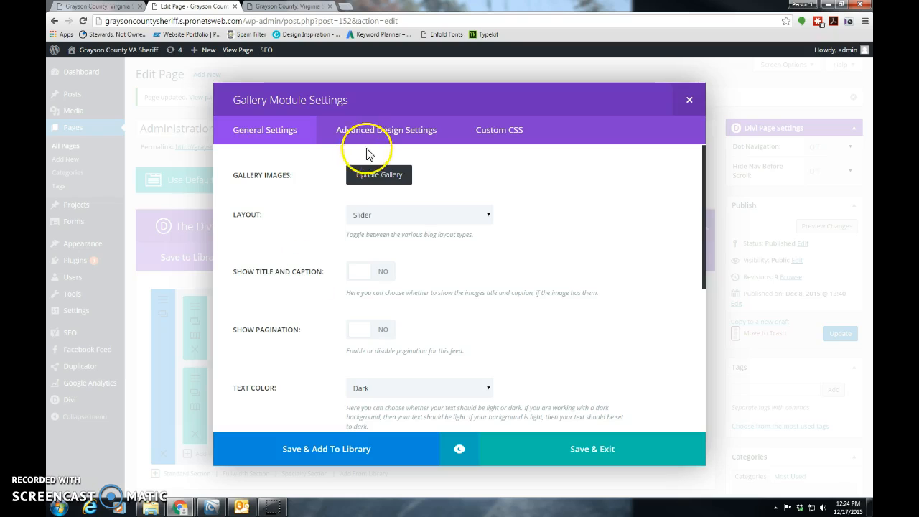
left_click(376, 175)
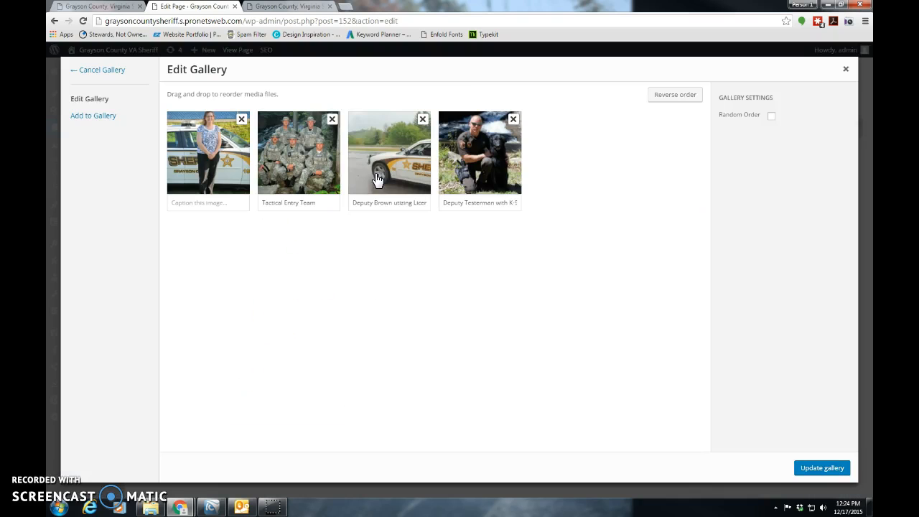
left_click(331, 119)
left_click(332, 119)
left_click(331, 119)
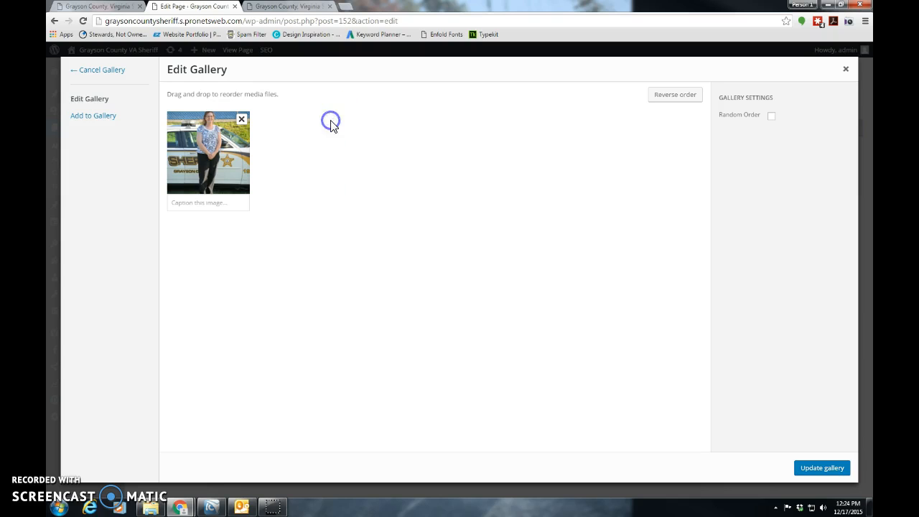
left_click(821, 468)
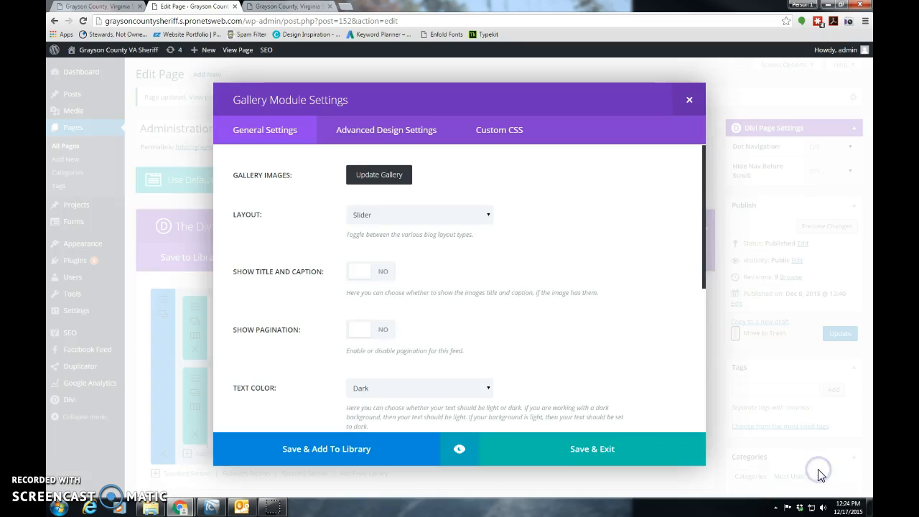
left_click(590, 449)
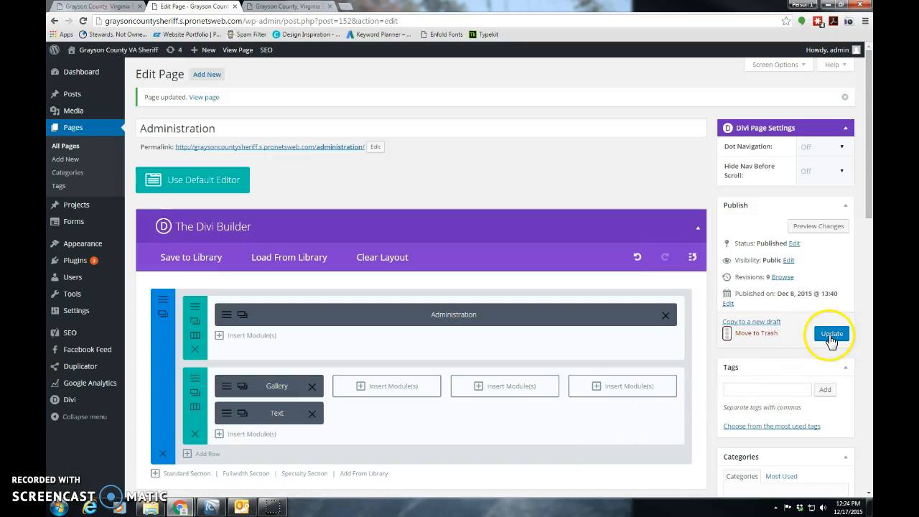
left_click(830, 336)
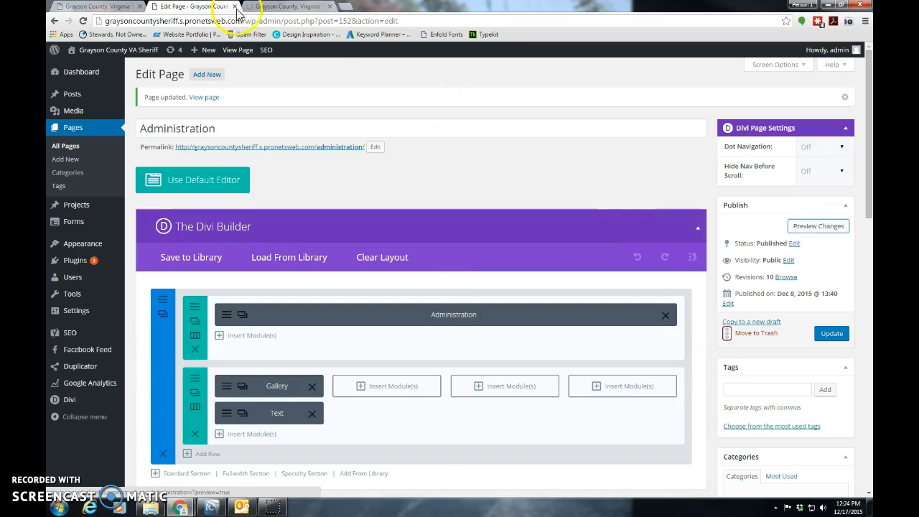
Examine the preview of the updated Administration page from header to footer and close the preview
left_click(277, 8)
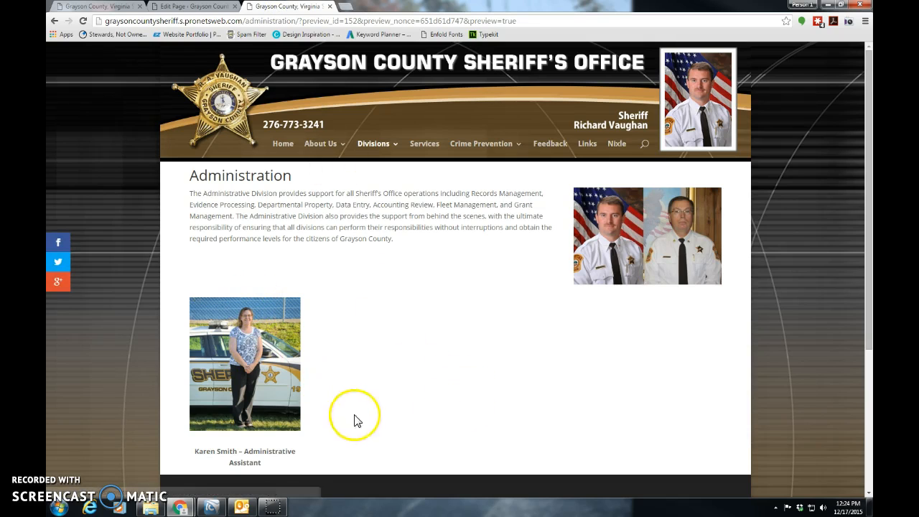
scroll(466, 388, "down", 3)
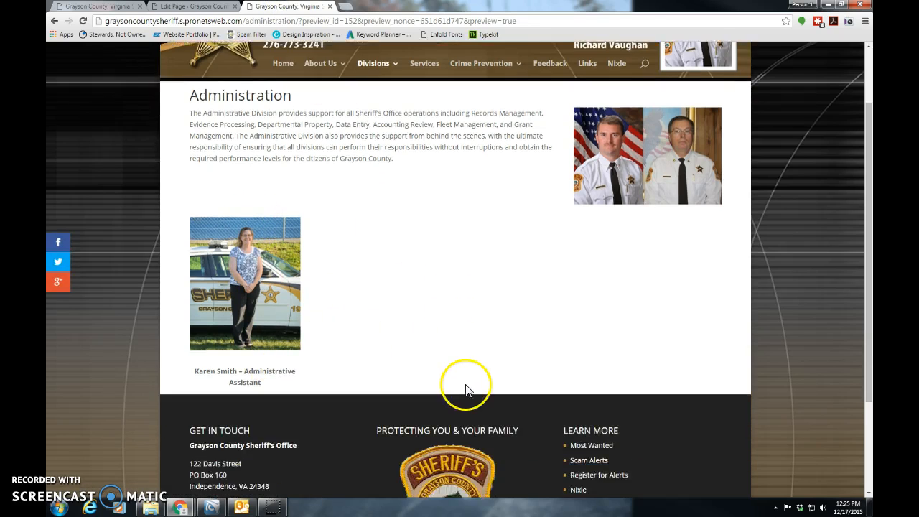
scroll(430, 309, "up", 3)
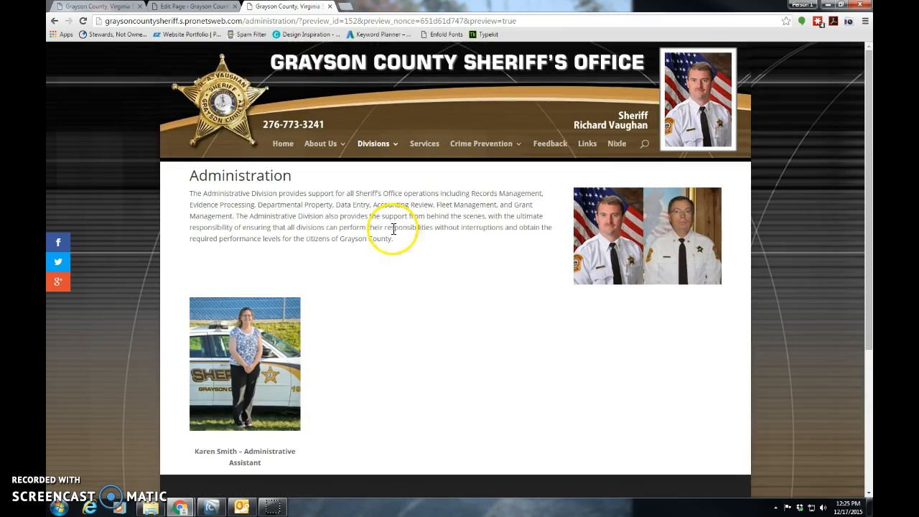
left_click(329, 7)
Duplicate the Gallery module in the second row and move the copy into the row's second column
scroll(461, 389, "down", 2)
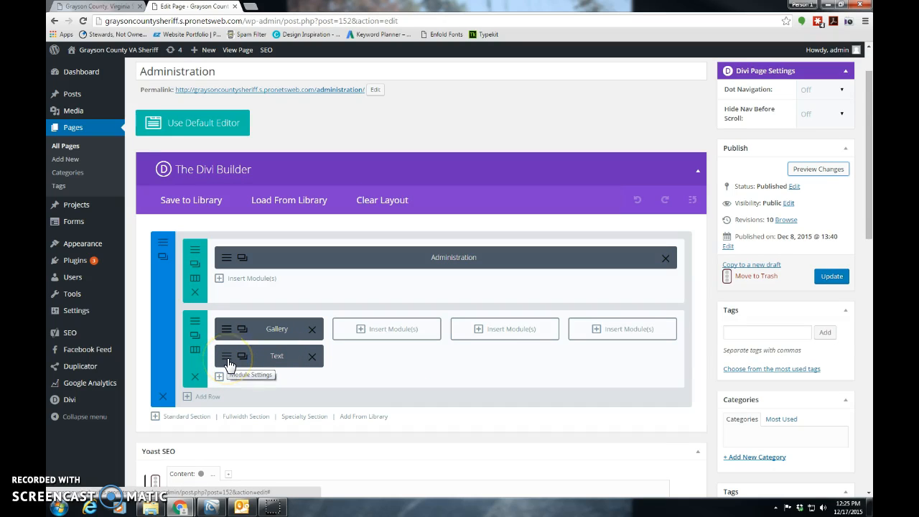
left_click_drag(230, 366, 231, 338)
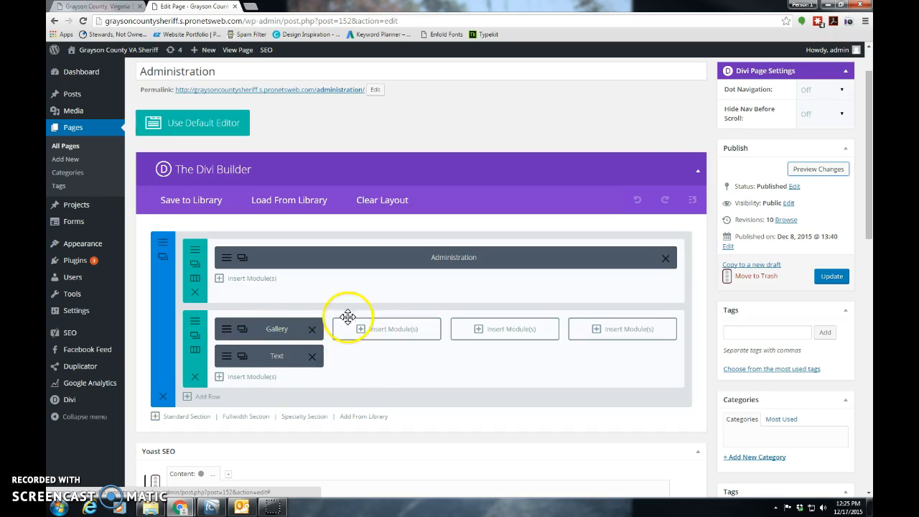
left_click(243, 330)
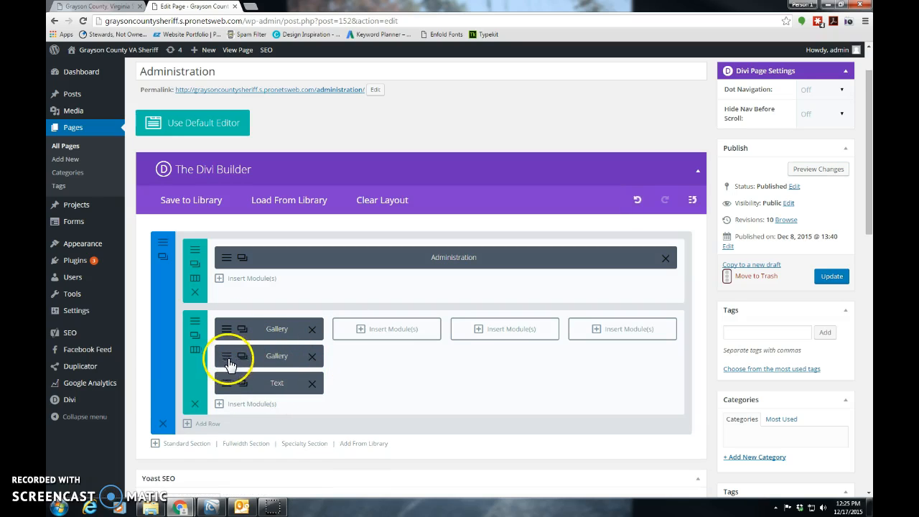
left_click_drag(351, 337, 377, 329)
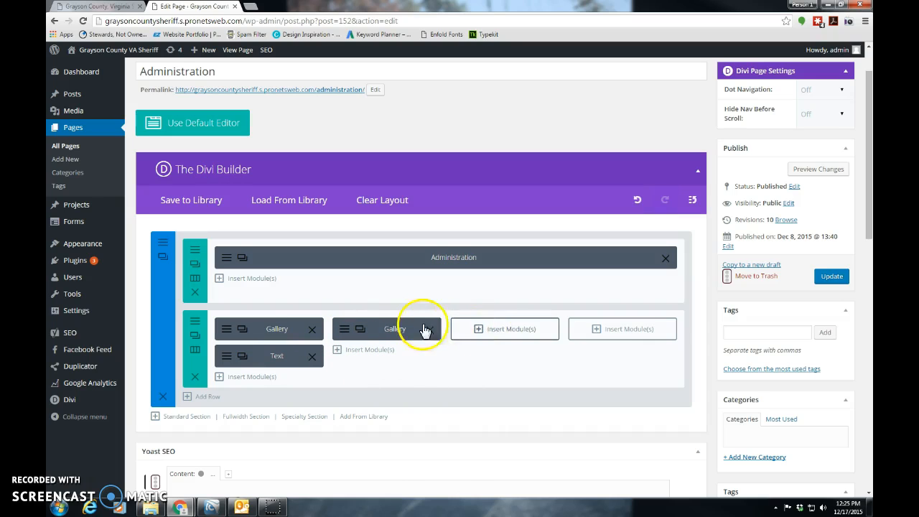
Insert a Testimonial module in the second row's third column with author Me, job title Trainer and company PRONETS
left_click(481, 330)
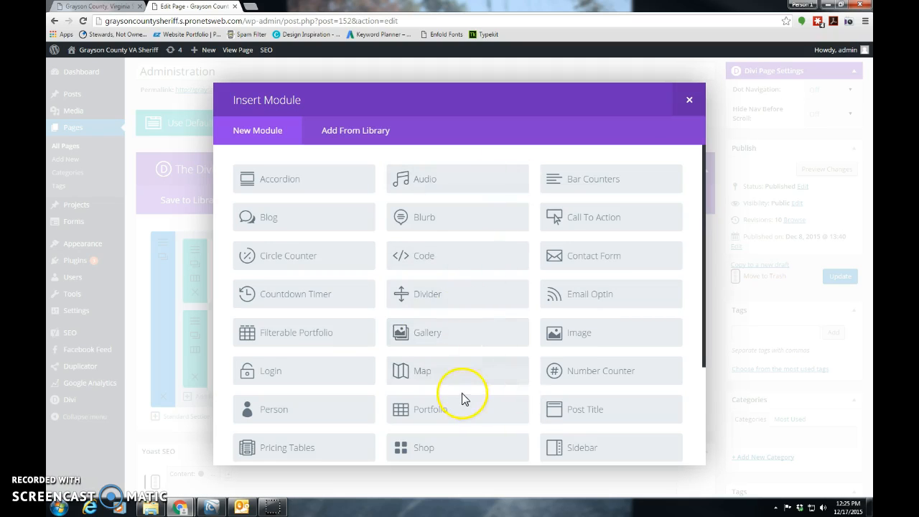
scroll(462, 399, "down", 3)
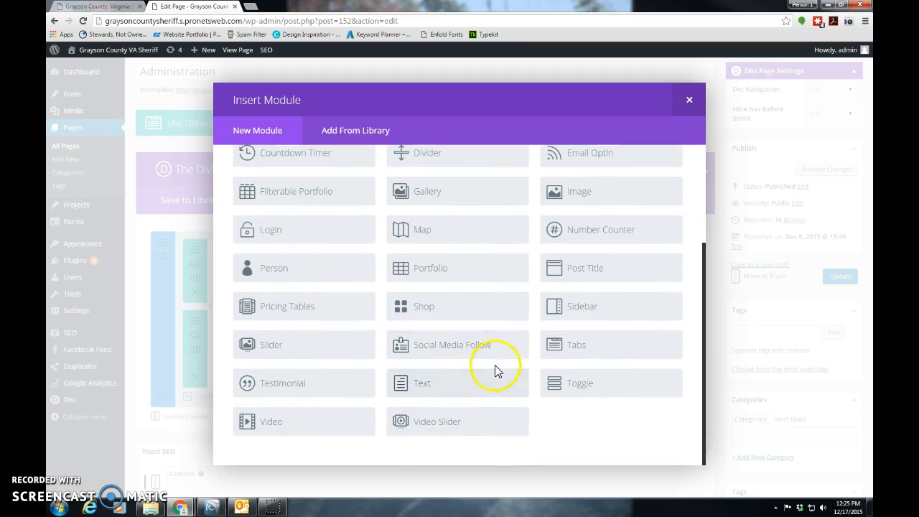
left_click(310, 384)
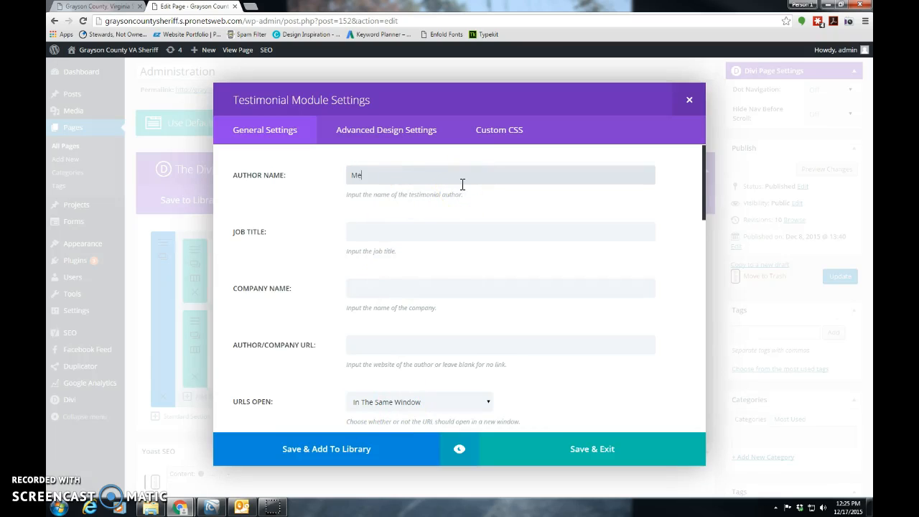
key("Tab")
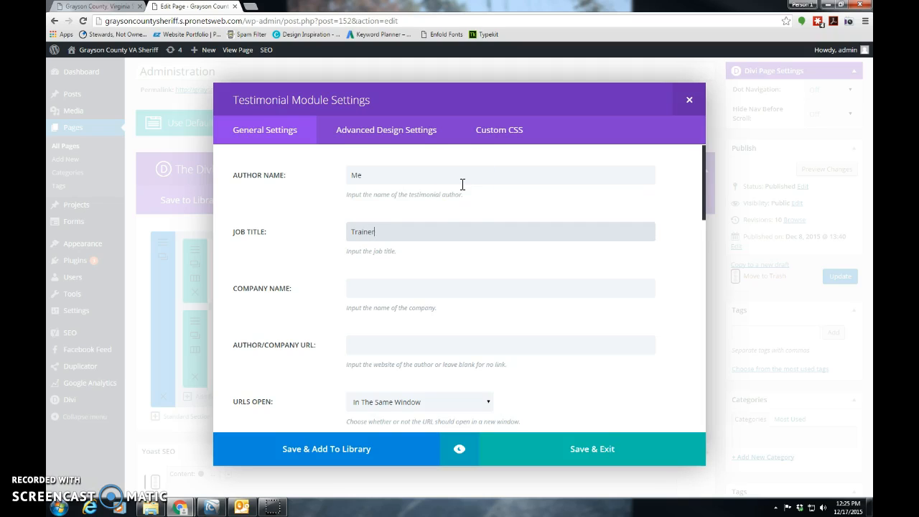
left_click(388, 288)
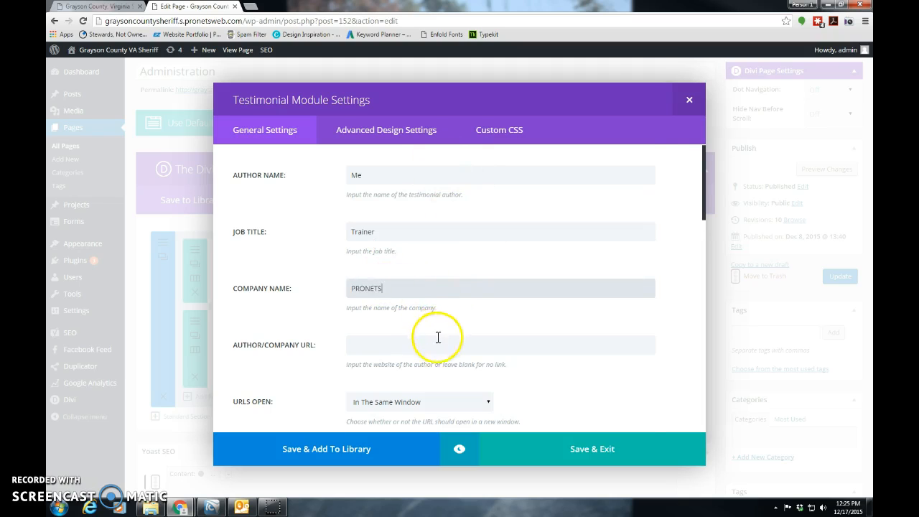
Set Koala.jpg from the media library as the testimonial's portrait image
scroll(438, 338, "down", 3)
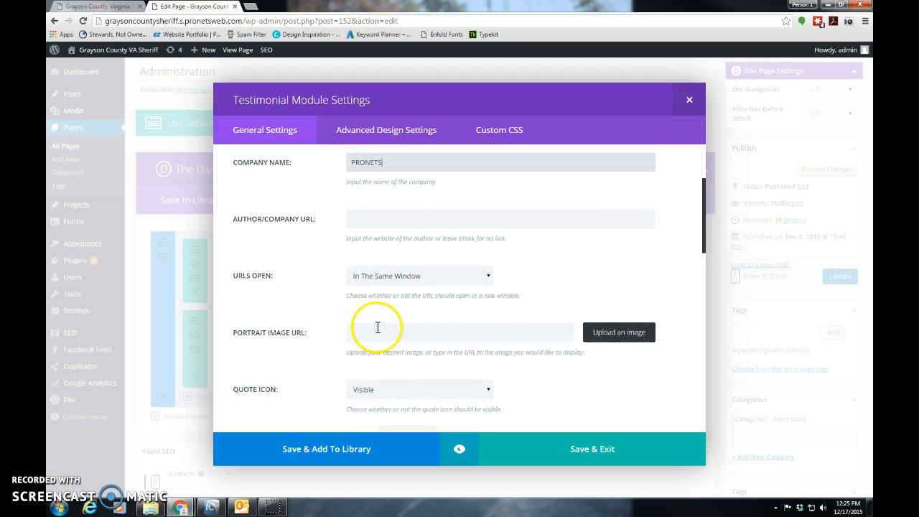
scroll(424, 340, "down", 1)
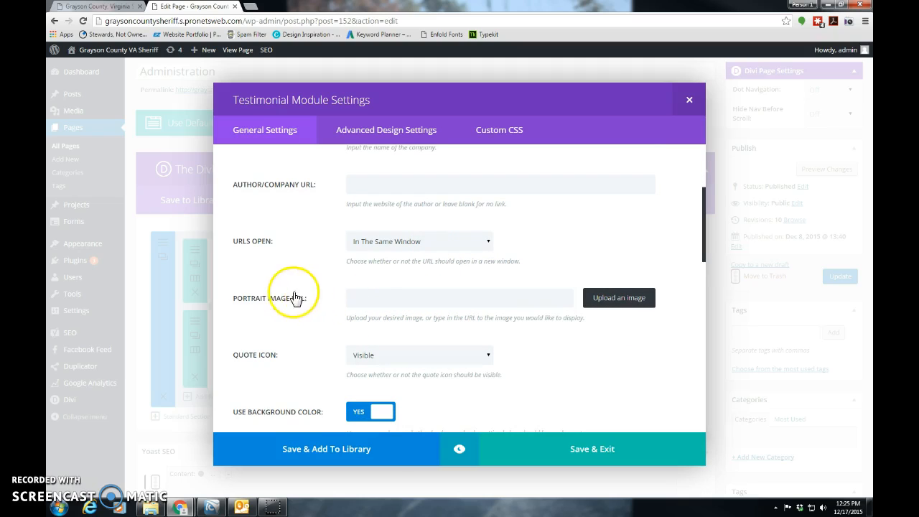
left_click(602, 302)
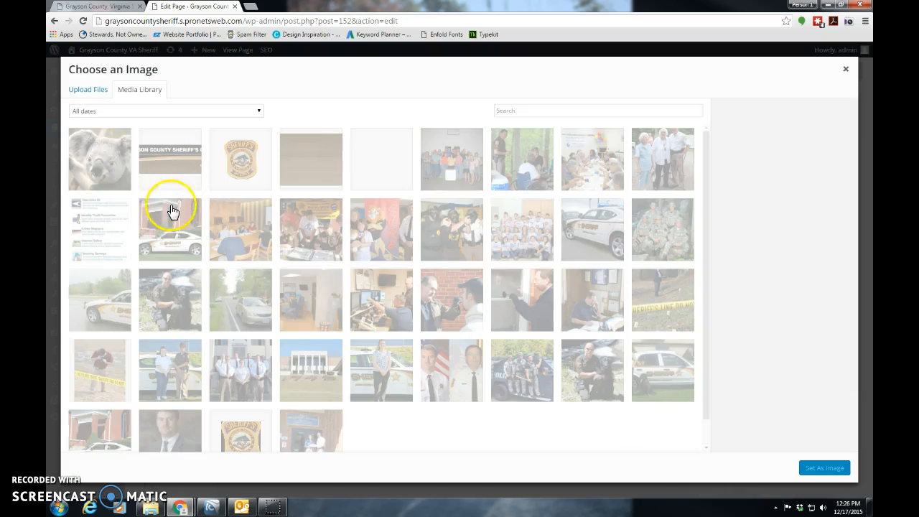
left_click(101, 161)
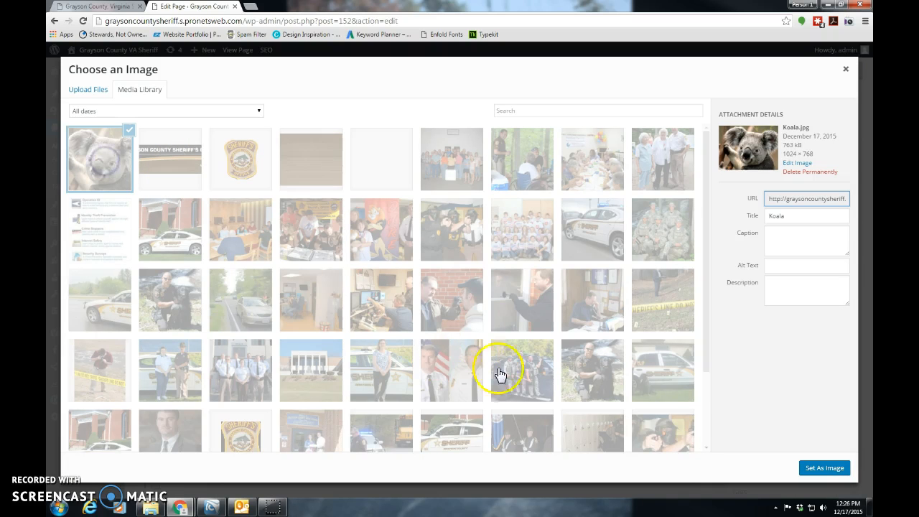
left_click(831, 469)
Enter "My testimonial is this..." as the testimonial's content and save the module
scroll(596, 381, "down", 3)
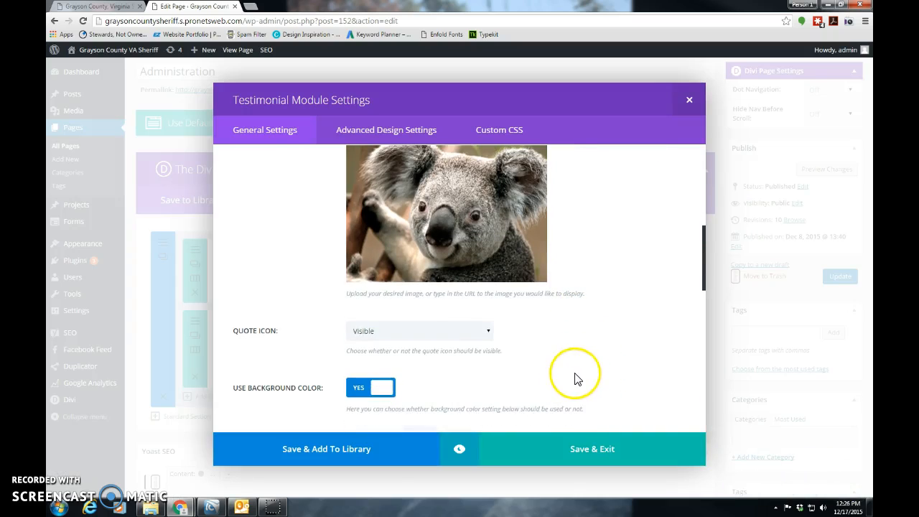
scroll(595, 332, "down", 3)
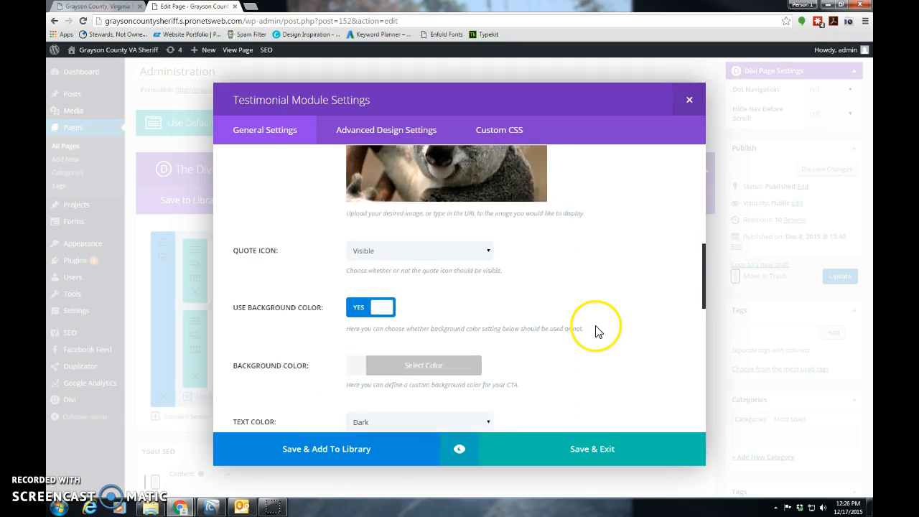
scroll(595, 338, "down", 3)
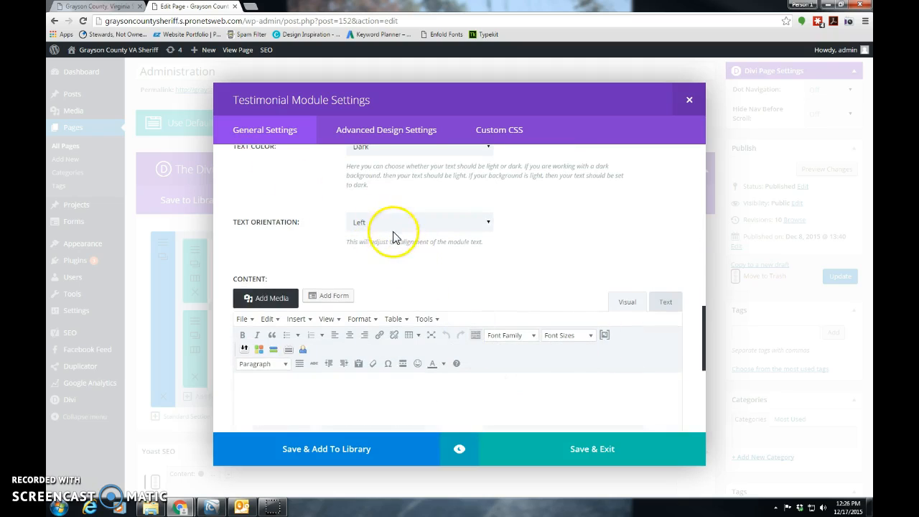
scroll(398, 237, "down", 1)
scroll(380, 215, "up", 2)
scroll(389, 230, "down", 3)
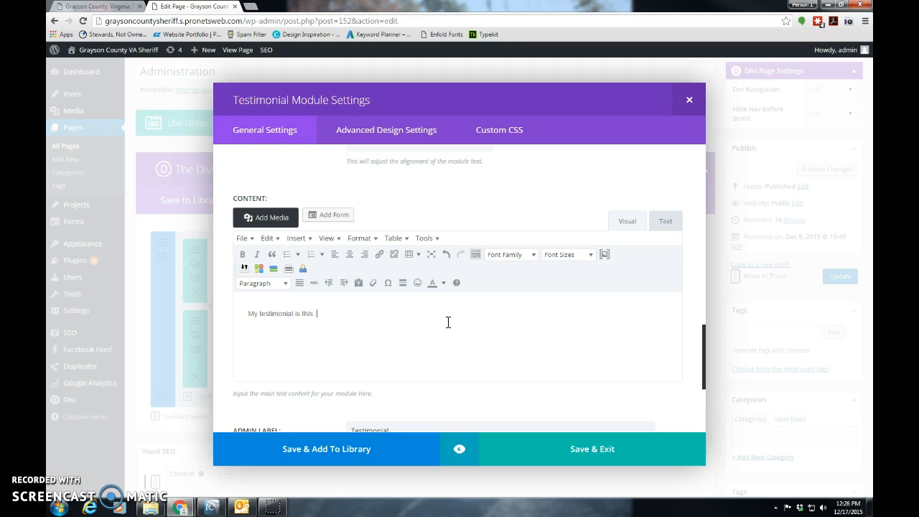
scroll(526, 353, "down", 3)
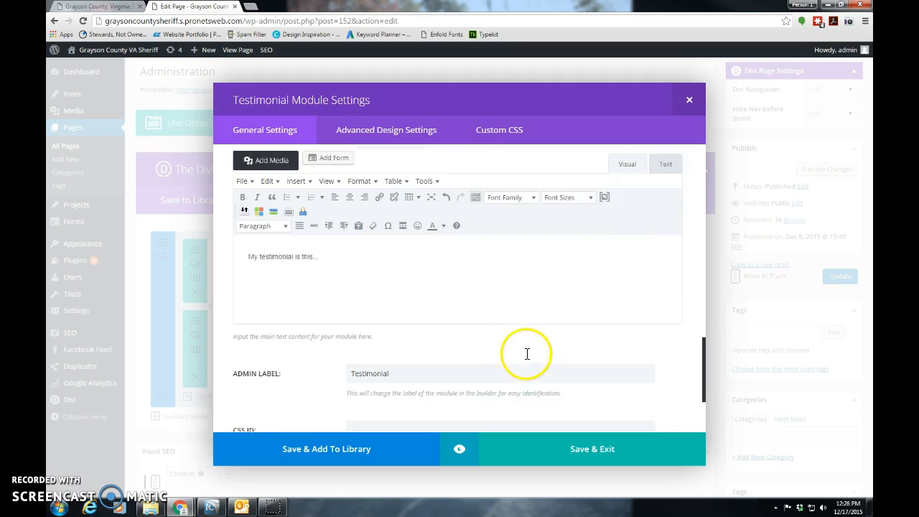
left_click(587, 457)
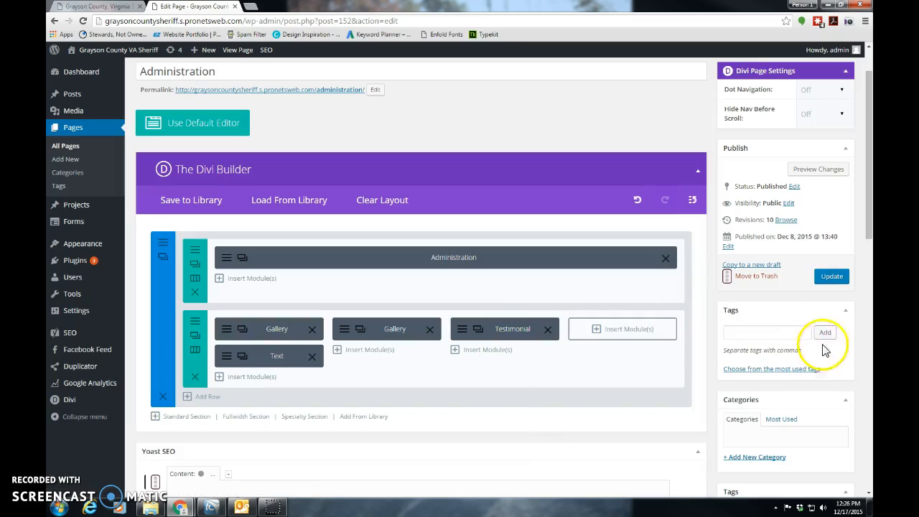
Update the Administration page, check the testimonial beside the gallery photos in the preview and close the preview
left_click(833, 278)
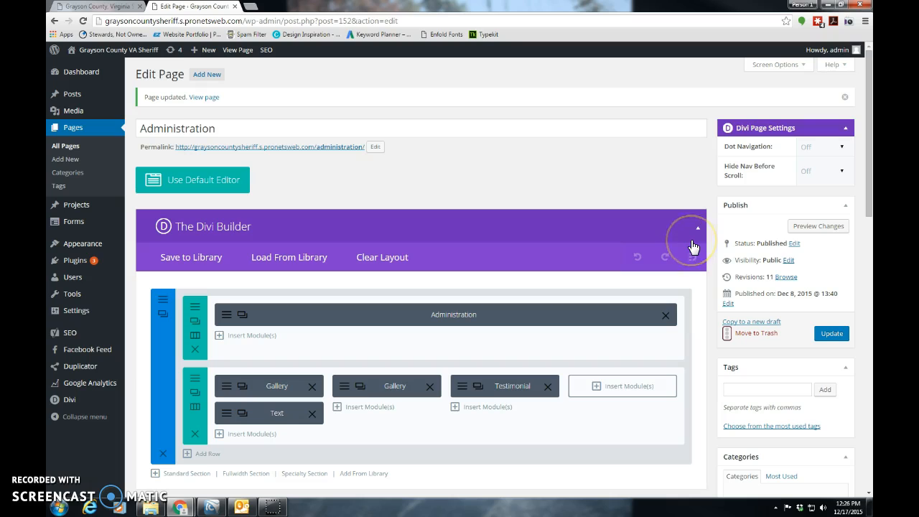
left_click(817, 227)
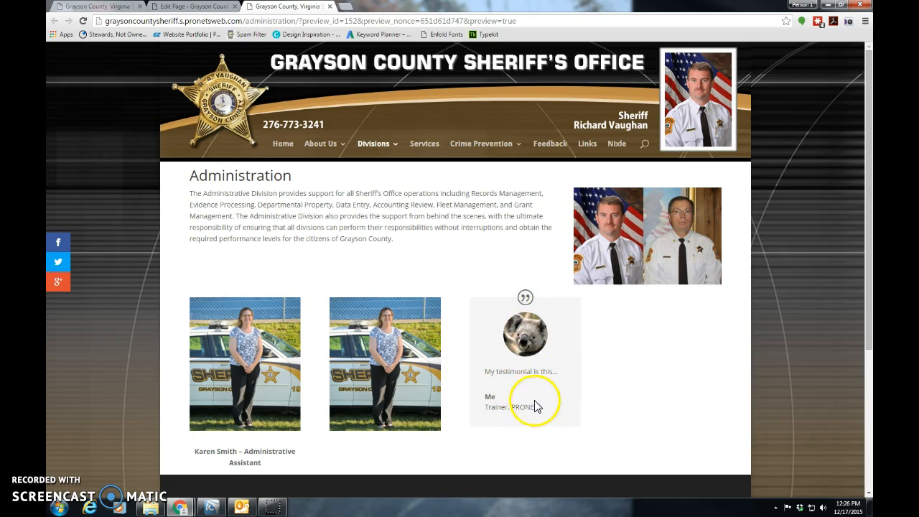
scroll(535, 395, "down", 1)
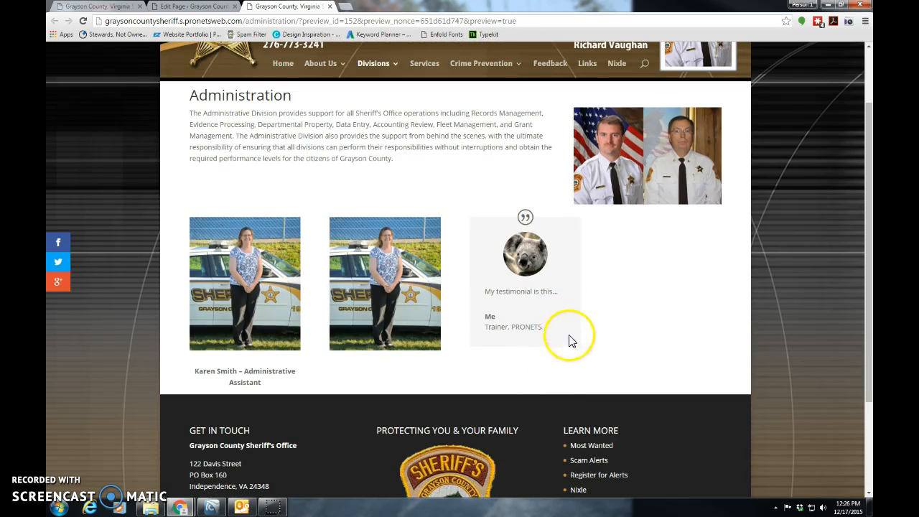
scroll(562, 370, "up", 1)
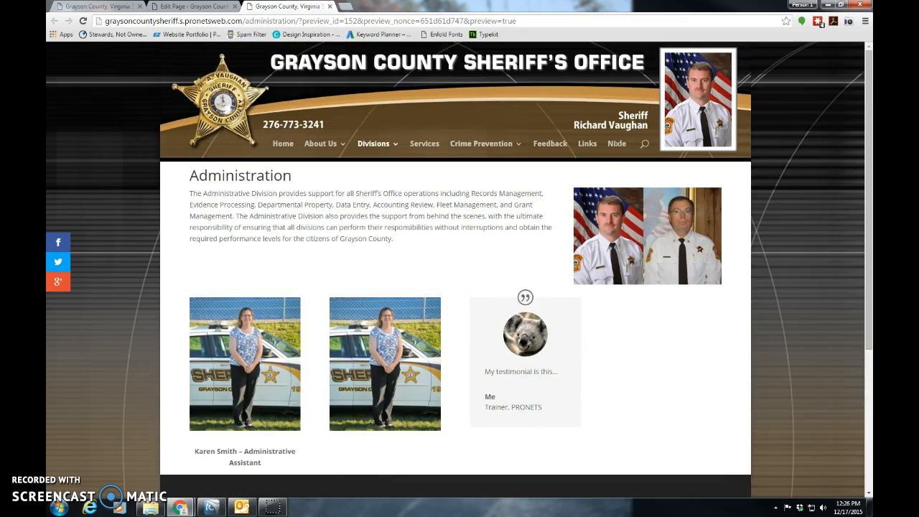
left_click(330, 6)
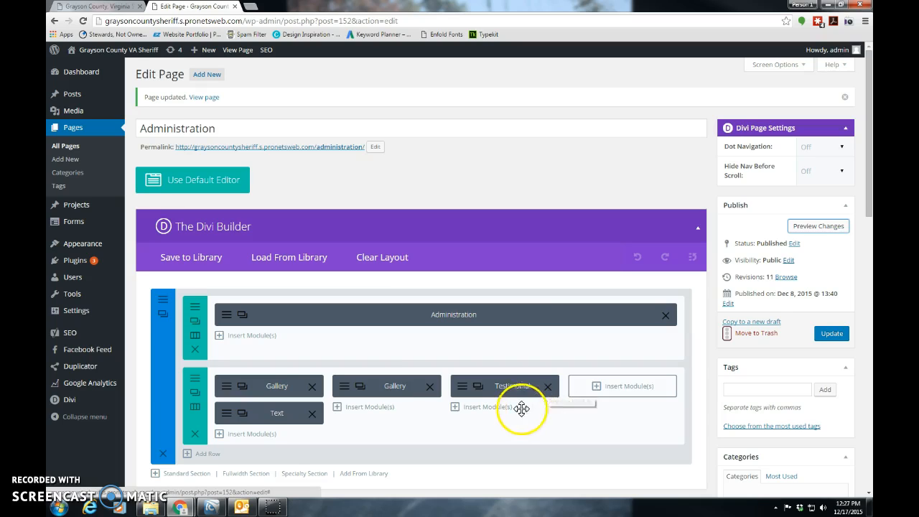
Delete the Testimonial module and the second-column Gallery copy, and update the page
left_click(548, 388)
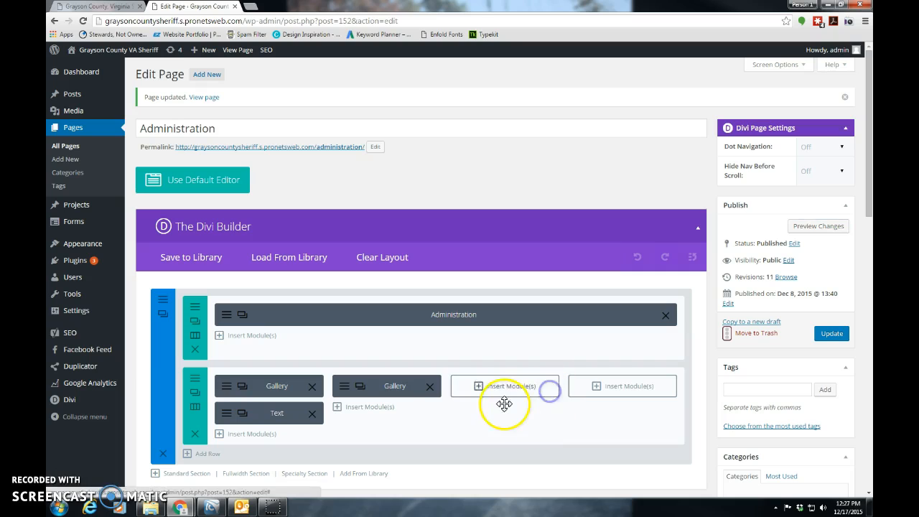
left_click(429, 386)
left_click(832, 336)
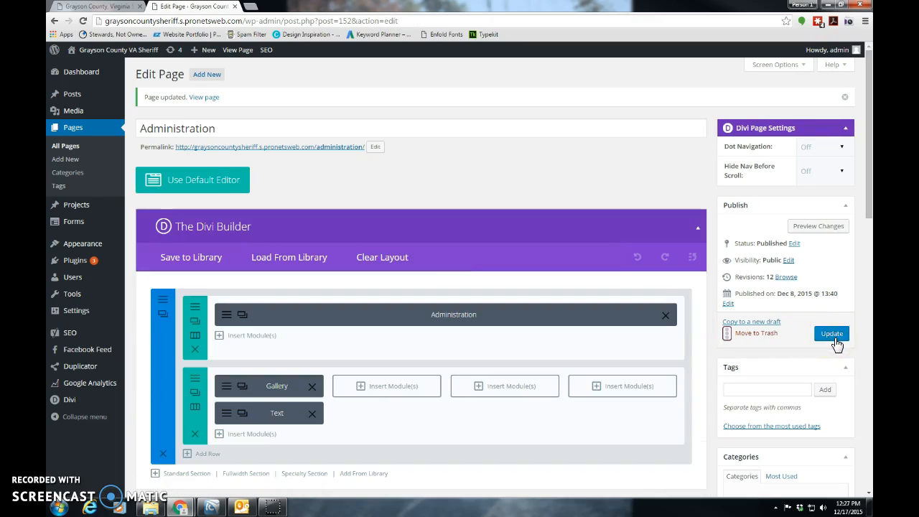
Preview the updated Administration page to check the second row and close the preview
left_click(817, 226)
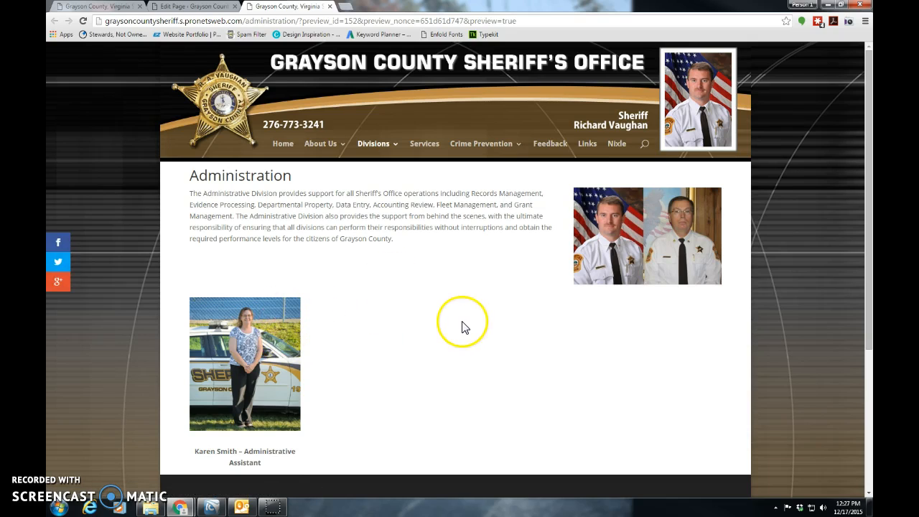
scroll(462, 326, "down", 1)
left_click(330, 7)
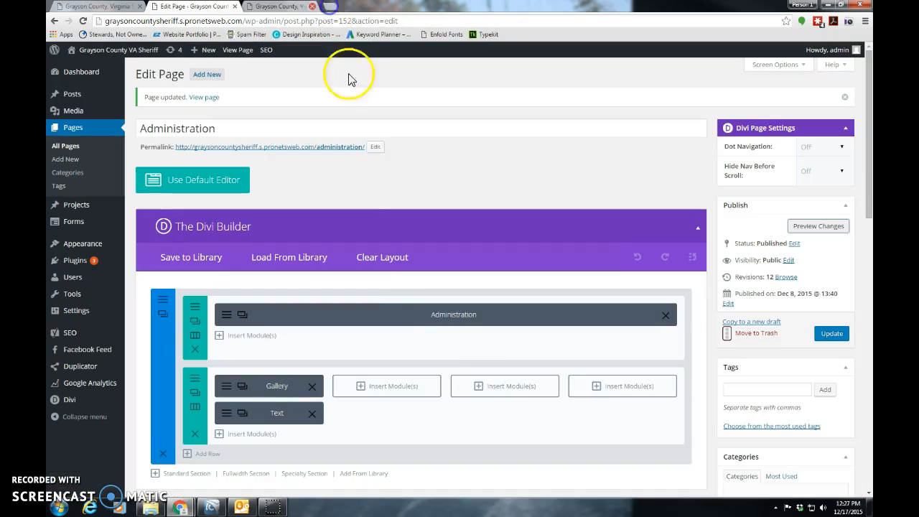
Add a row of four 1/4 columns below the row with the Gallery and Text modules
scroll(502, 384, "down", 1)
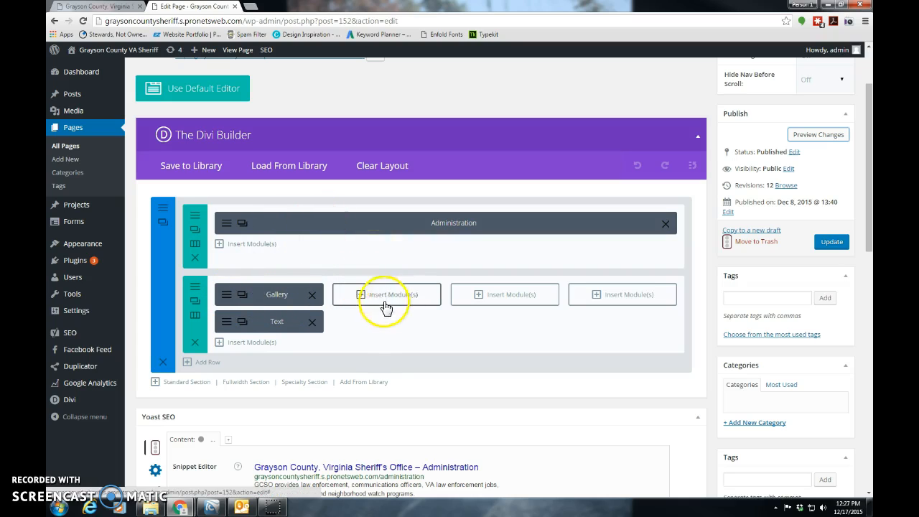
left_click(209, 363)
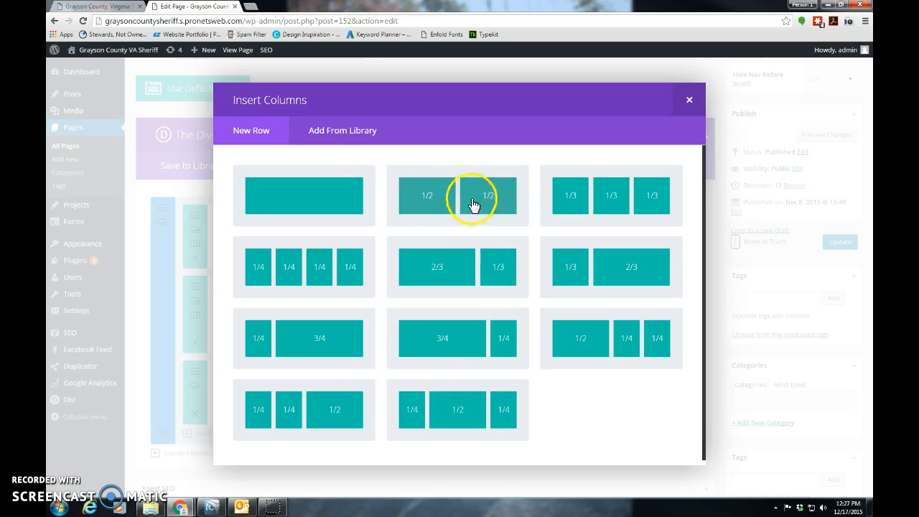
left_click(309, 277)
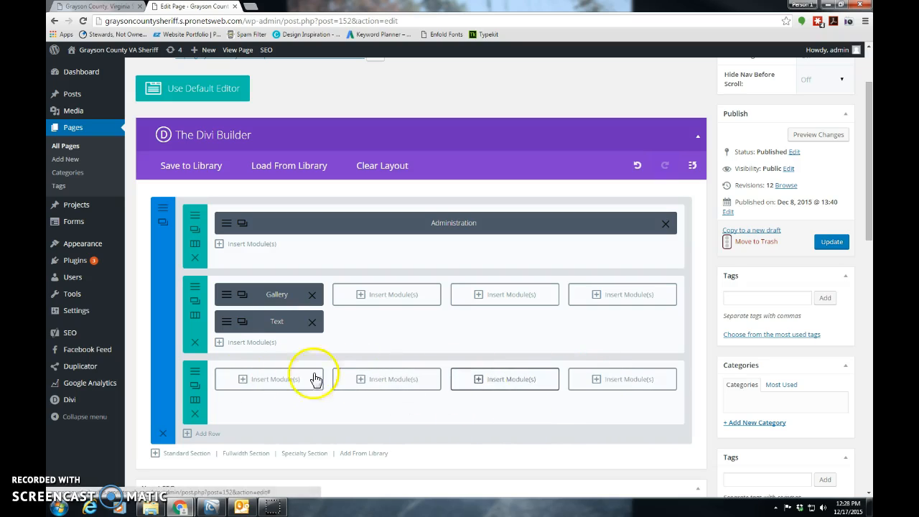
Examine the general settings of the empty four-column row and close them
left_click(195, 370)
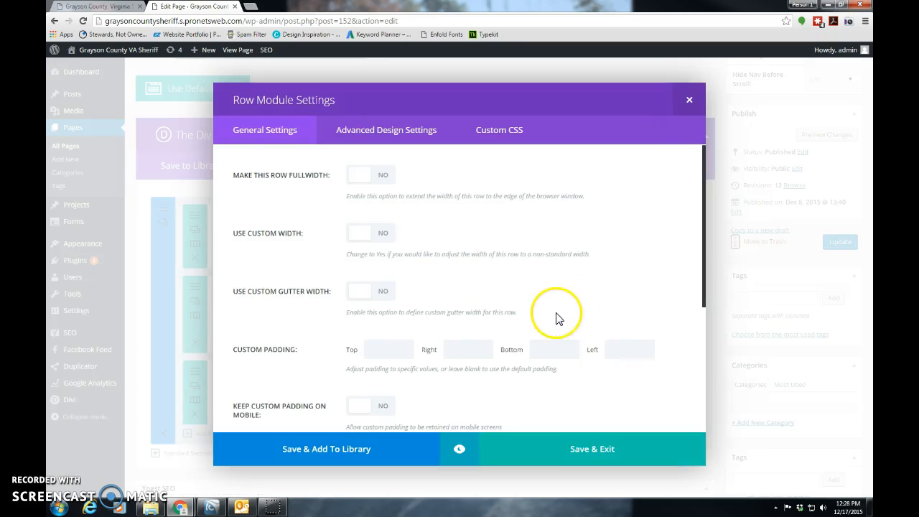
scroll(558, 318, "down", 3)
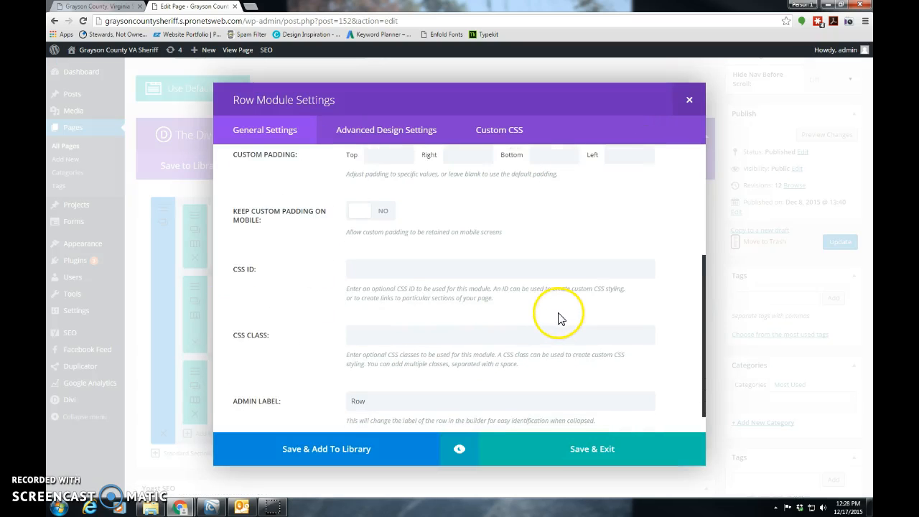
scroll(559, 318, "up", 4)
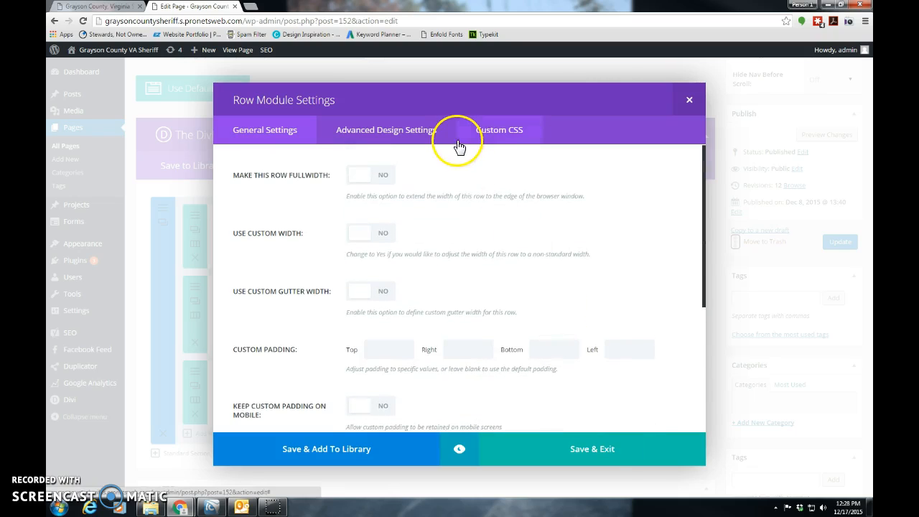
left_click(689, 100)
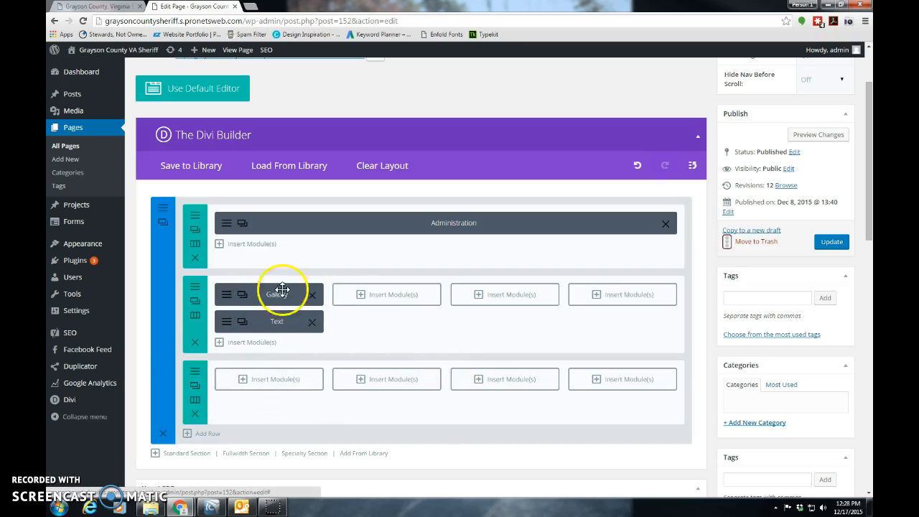
Duplicate the row holding the Gallery and Text modules, and delete both the copy and the empty four-column row
left_click(193, 305)
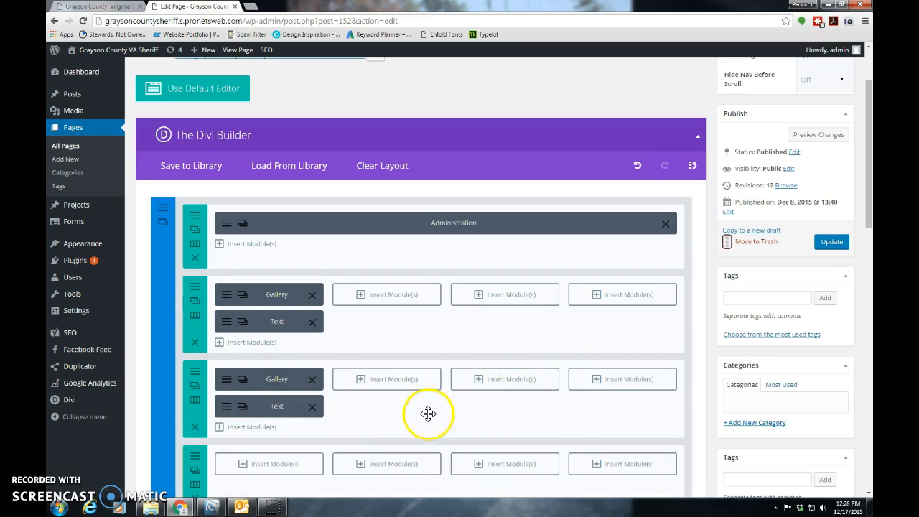
left_click(193, 427)
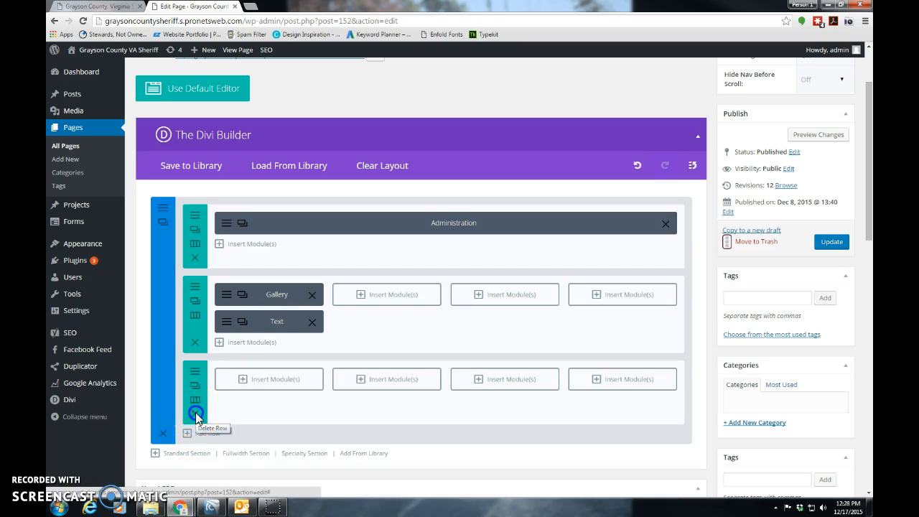
left_click(195, 414)
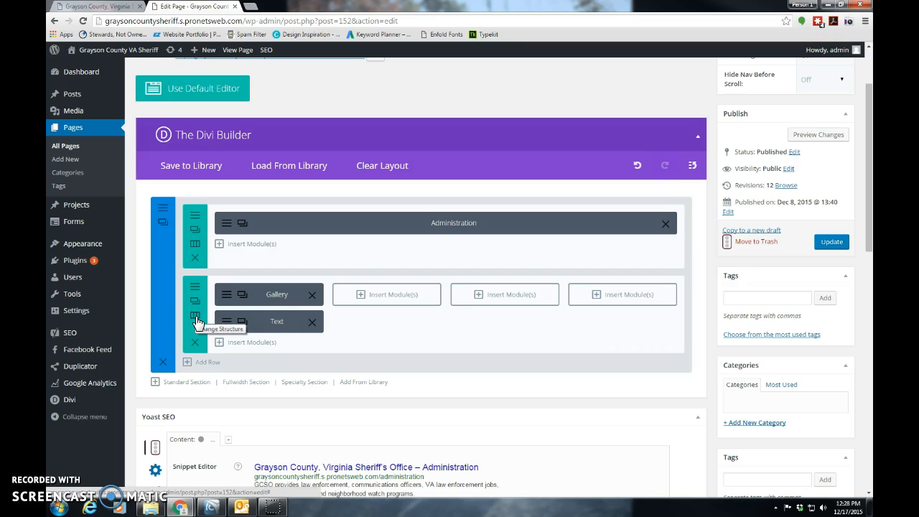
Review the column structure choices for the Gallery row and the form for saving the layout to the library, closing both
left_click(196, 321)
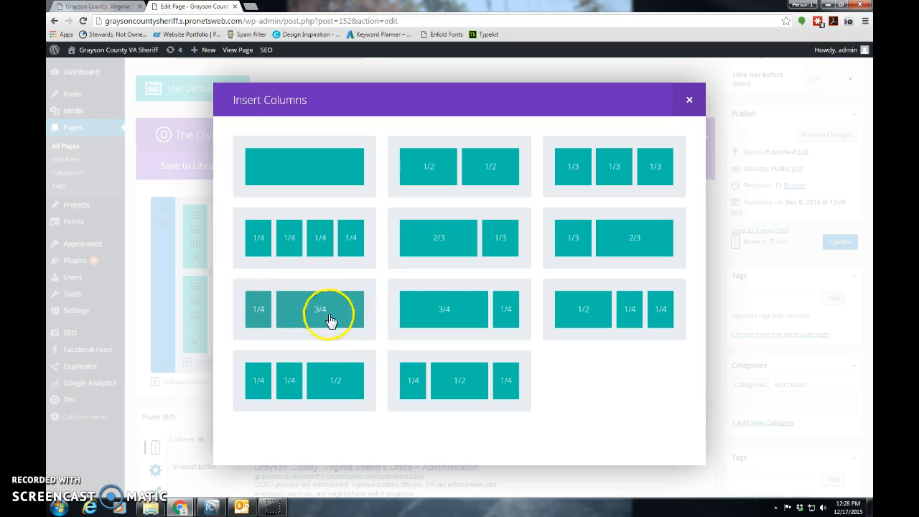
left_click(686, 98)
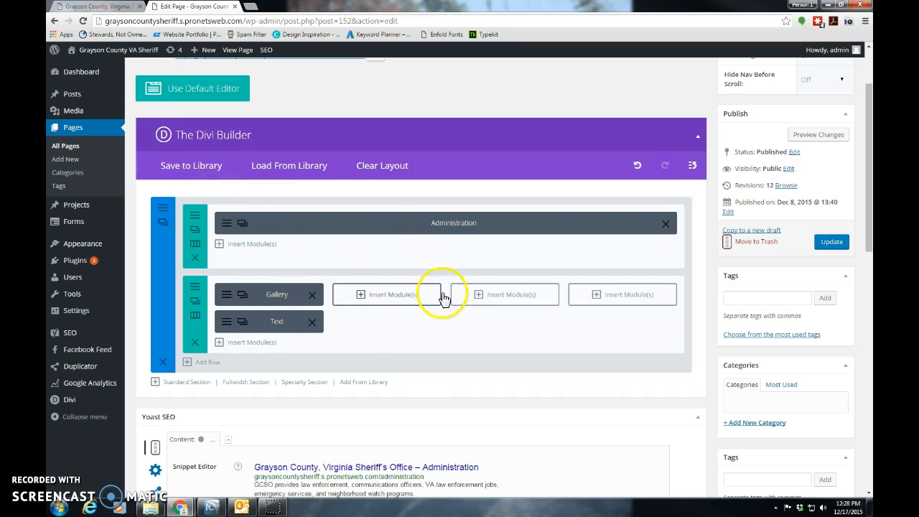
left_click(202, 167)
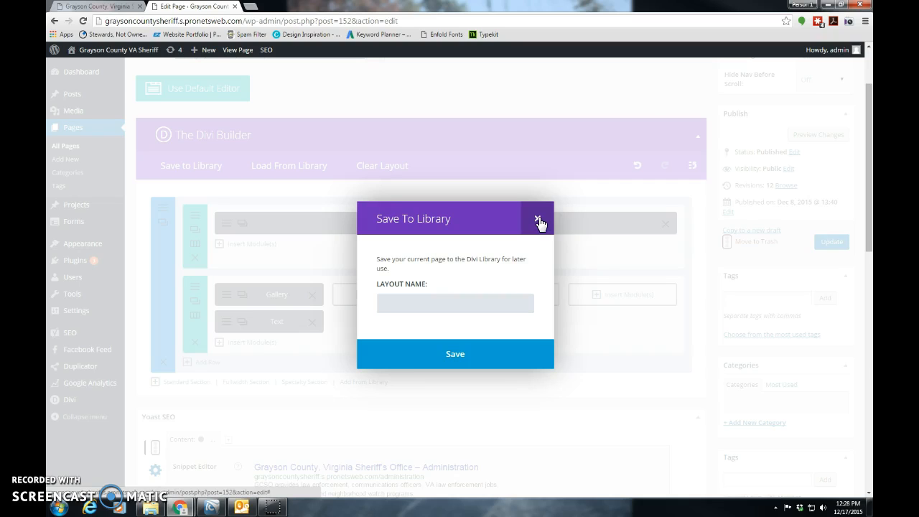
left_click(537, 220)
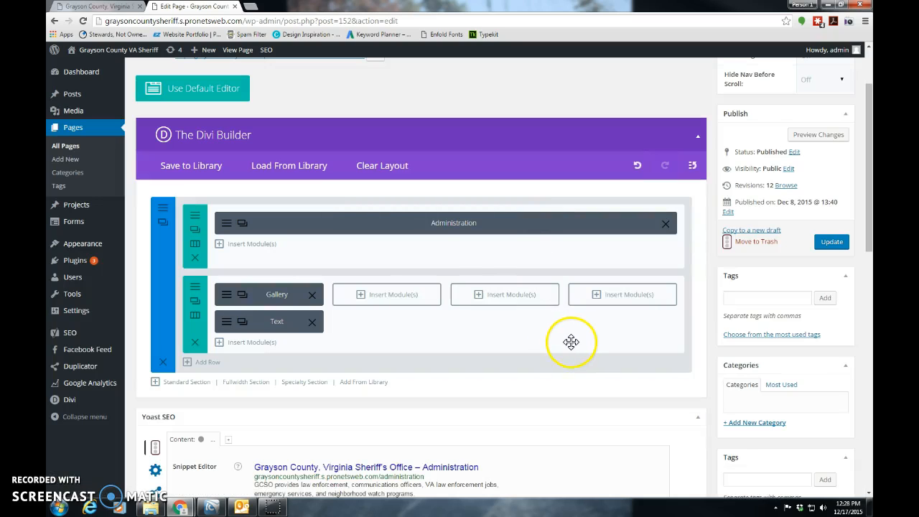